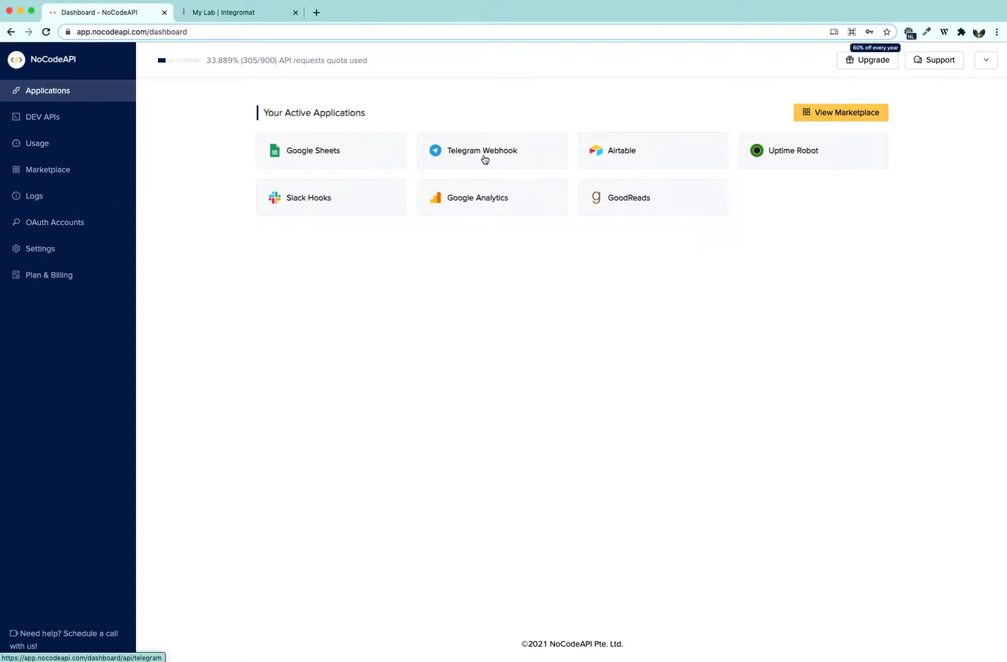
Delete the demo_app API from the Telegram Webhook list under Marketplace > Activated
left_click(484, 159)
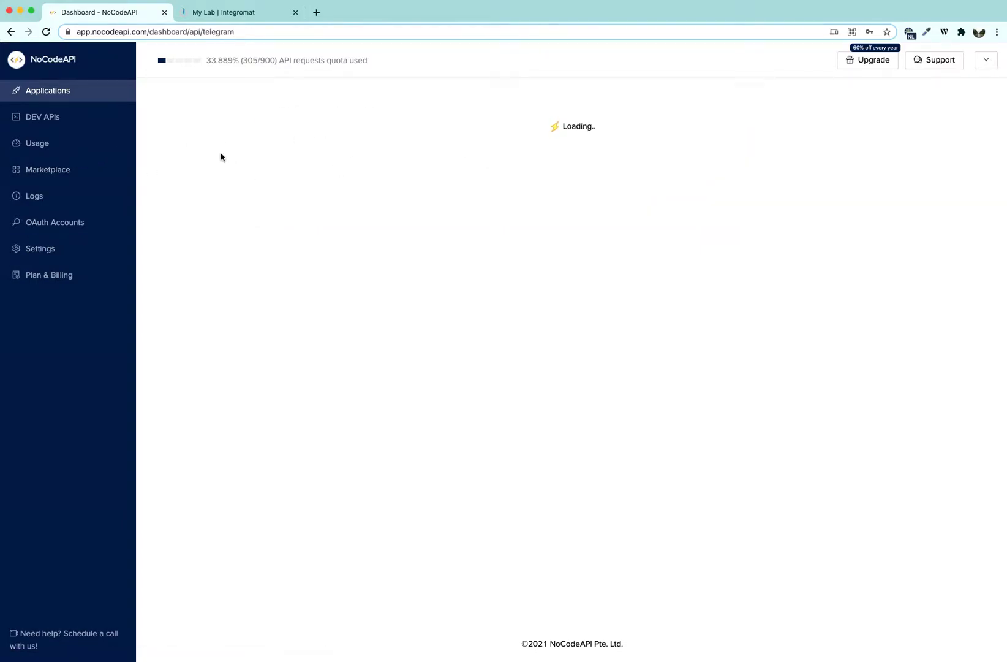
left_click(52, 169)
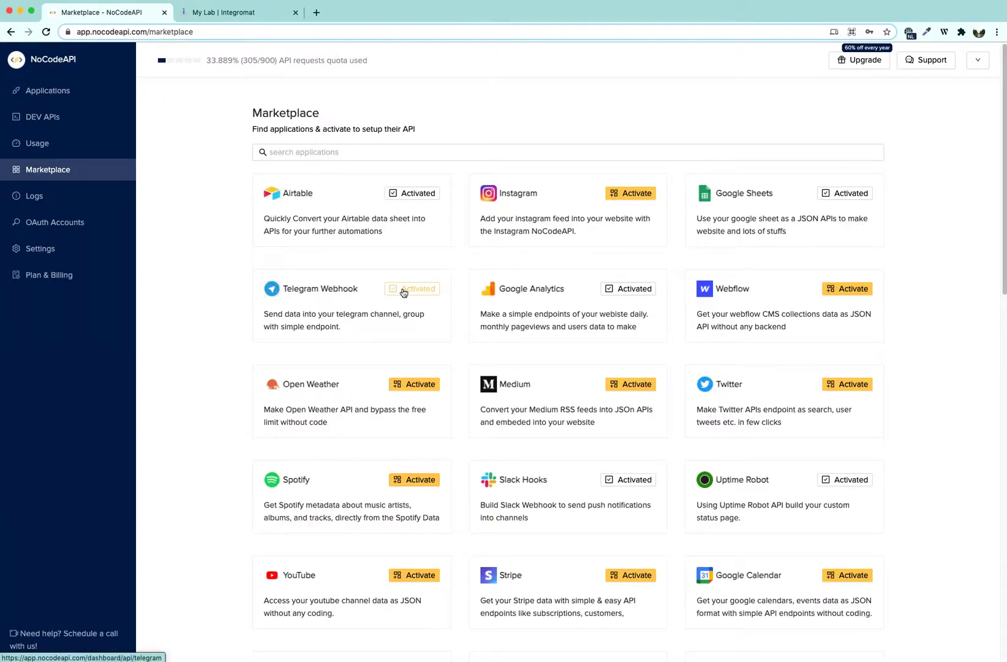
left_click(404, 287)
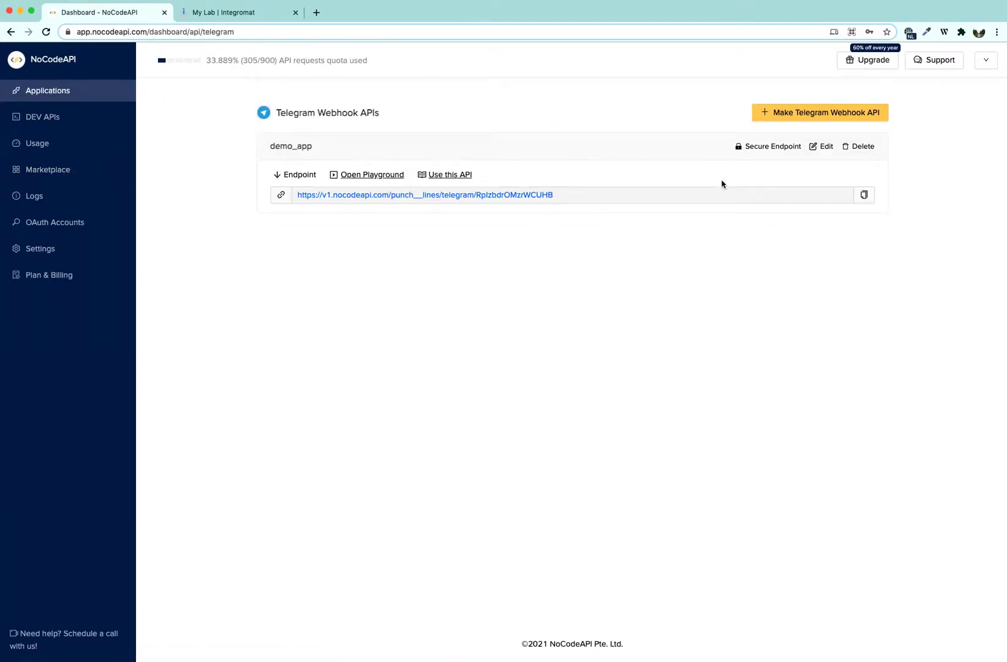
left_click(862, 148)
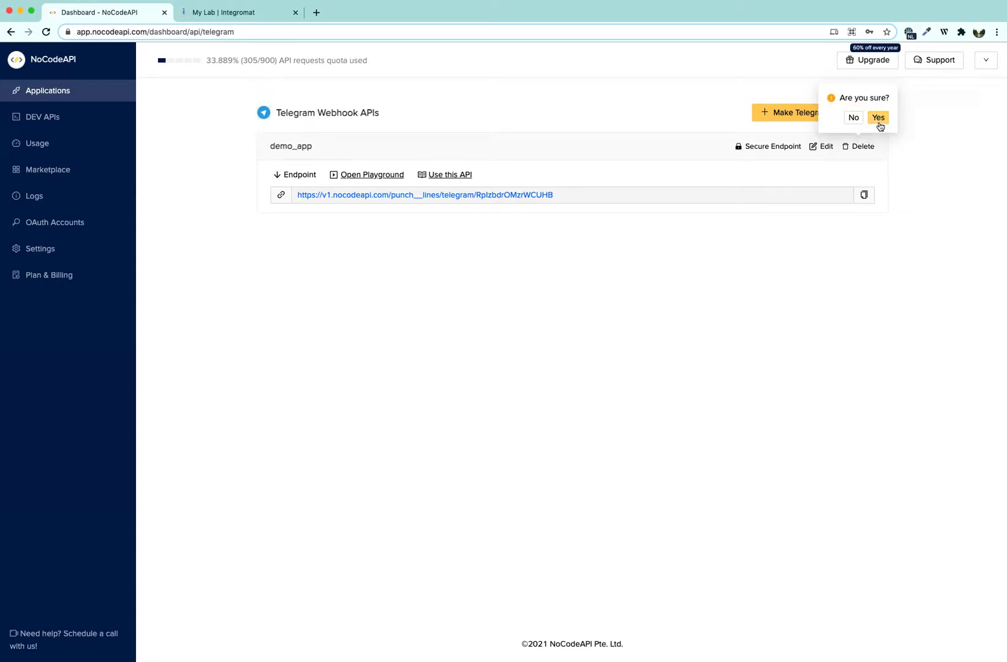
left_click(879, 118)
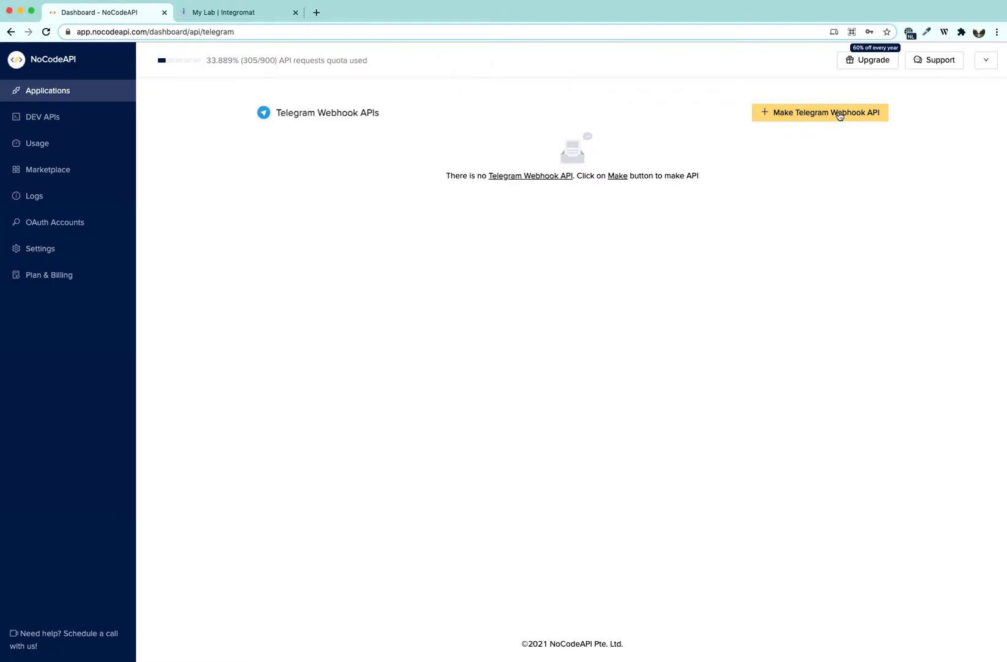
Start a new Telegram Webhook API named currency_rates
left_click(839, 113)
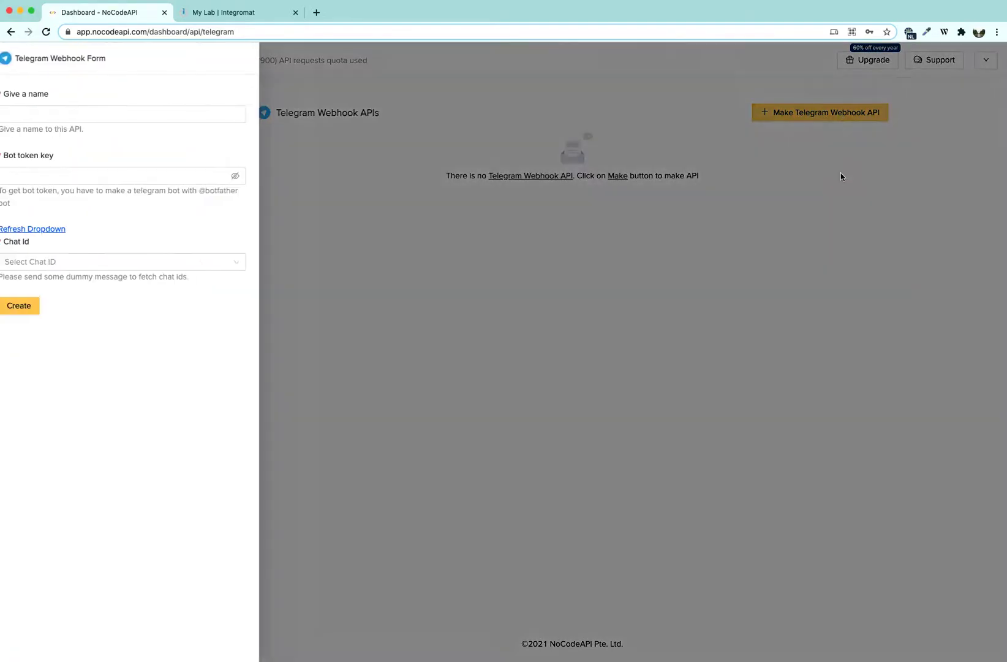
left_click(180, 114)
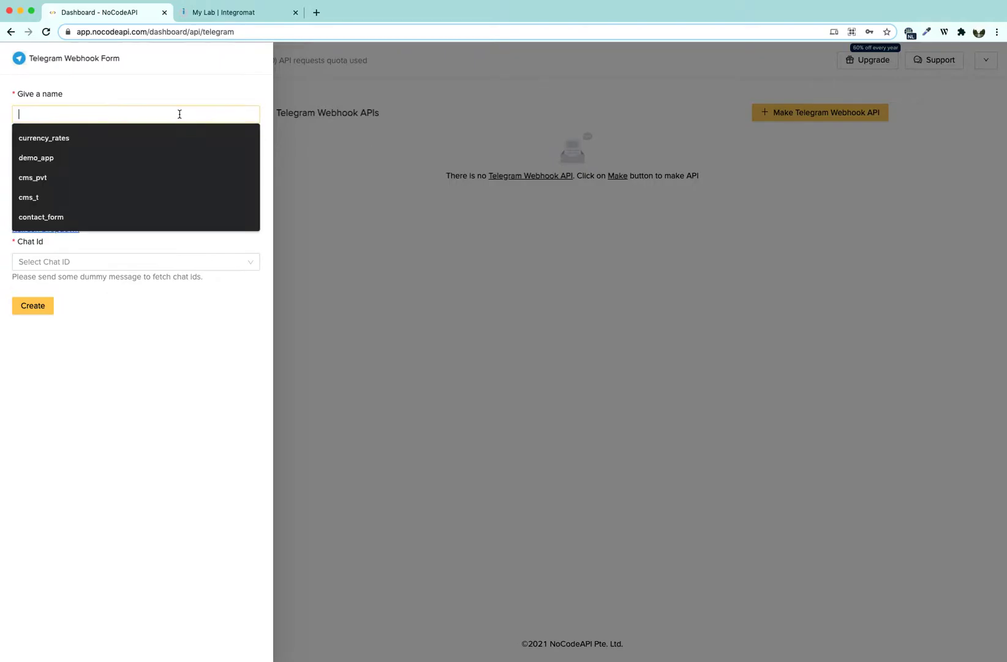
left_click(135, 134)
Focus the Bot token key field, then switch to Telegram to get a token
left_click(138, 179)
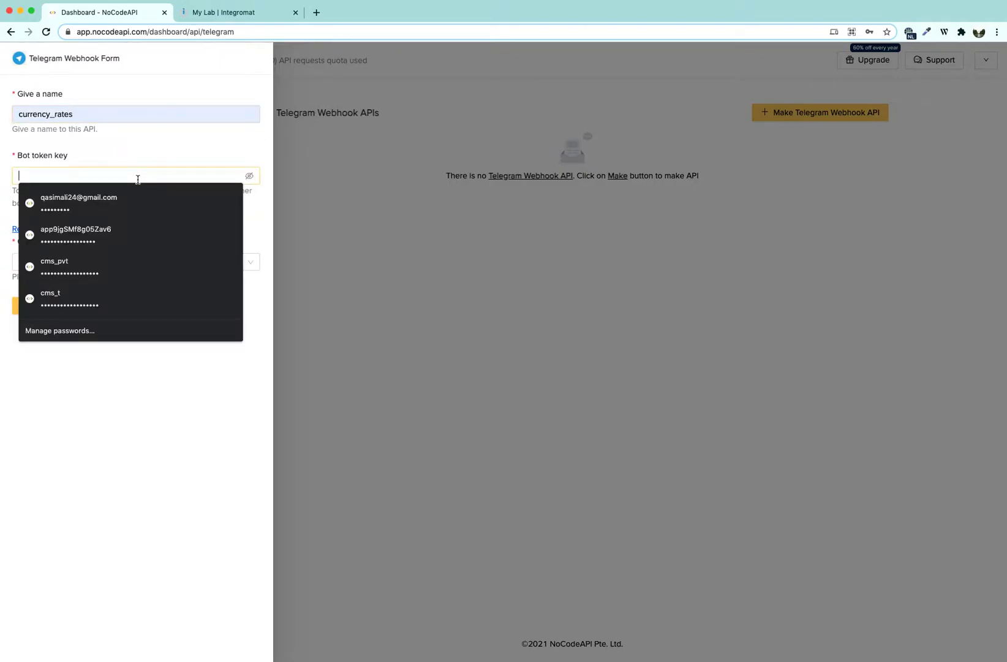
key("Escape")
left_click_drag(46, 210, 9, 195)
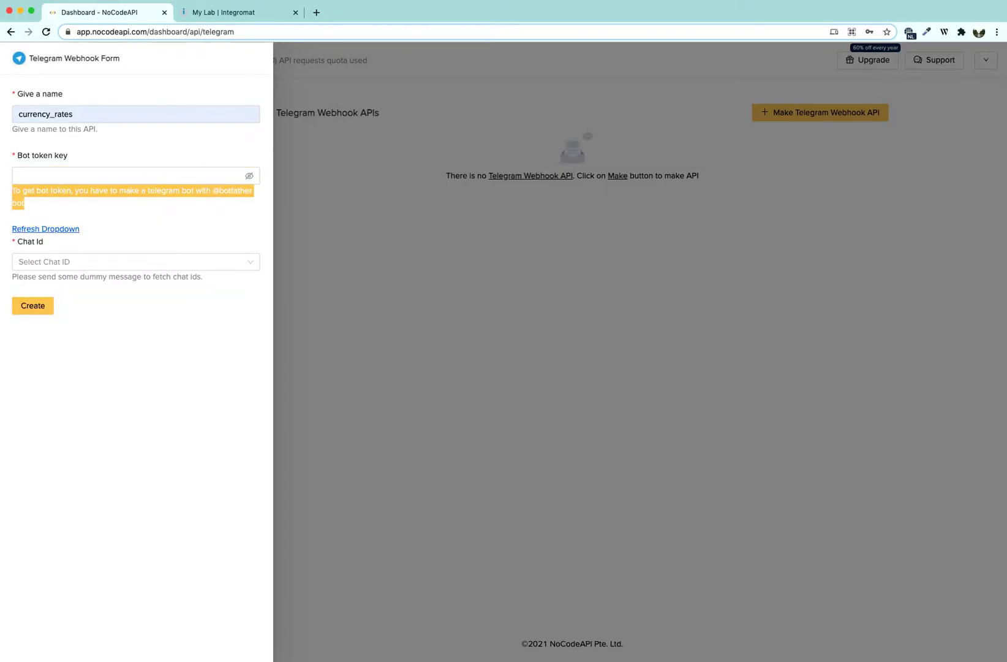
key("super+Tab")
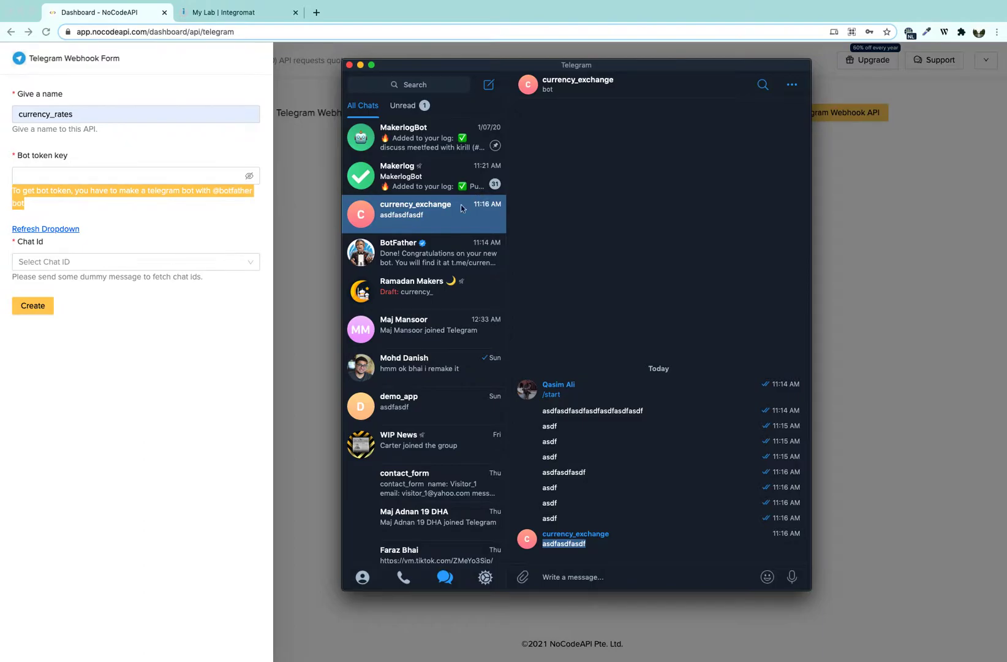
Delete the existing BotFather chat in Telegram
left_click(436, 264)
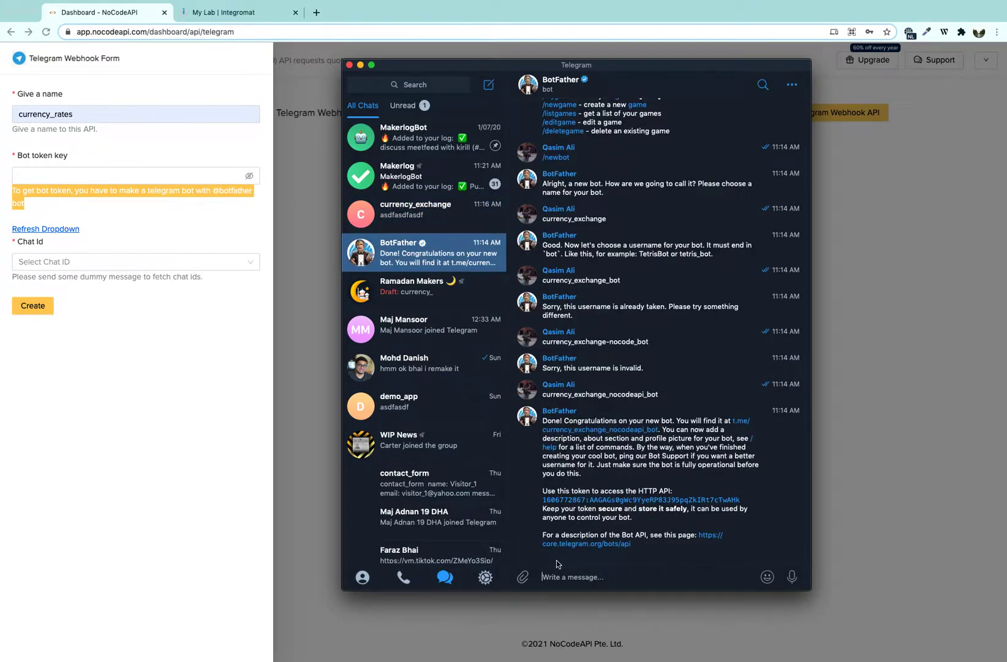
right_click(445, 263)
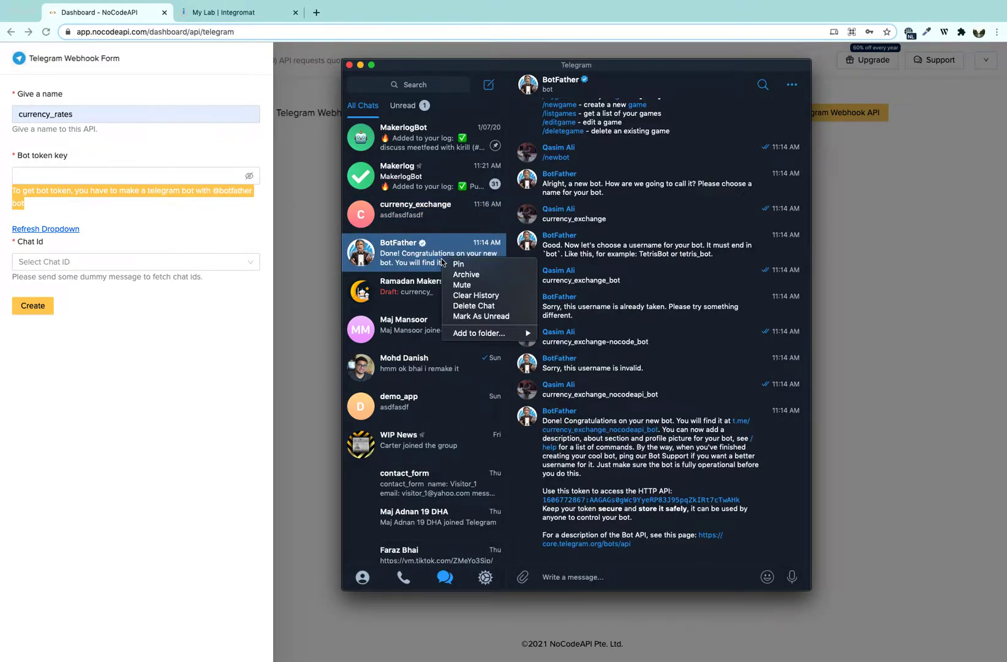
left_click(481, 305)
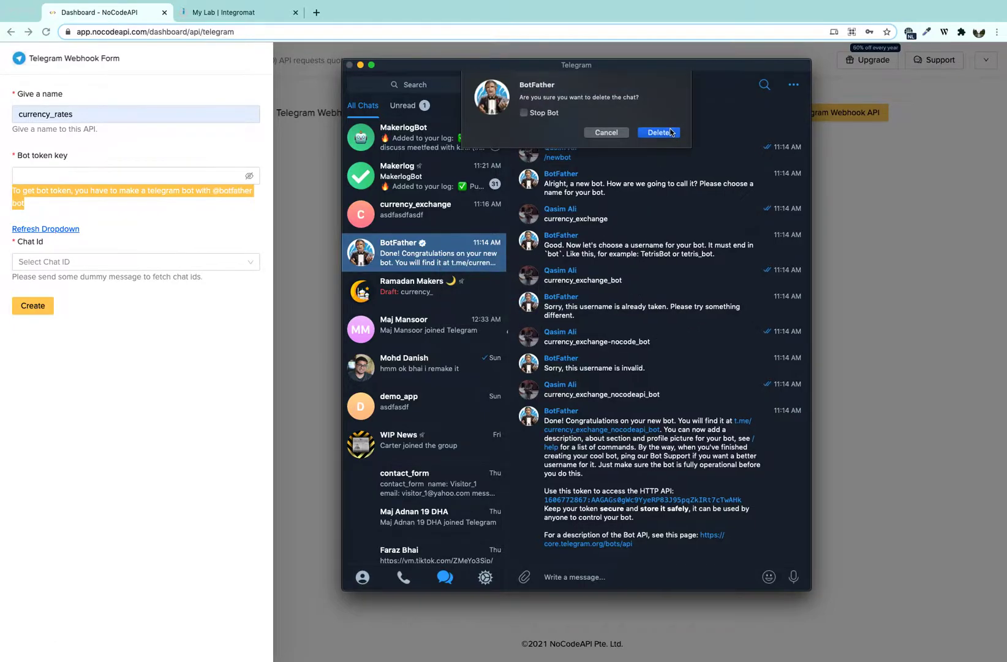
left_click(659, 131)
Search 'botfather' and open the verified BotFather chat
left_click(422, 85)
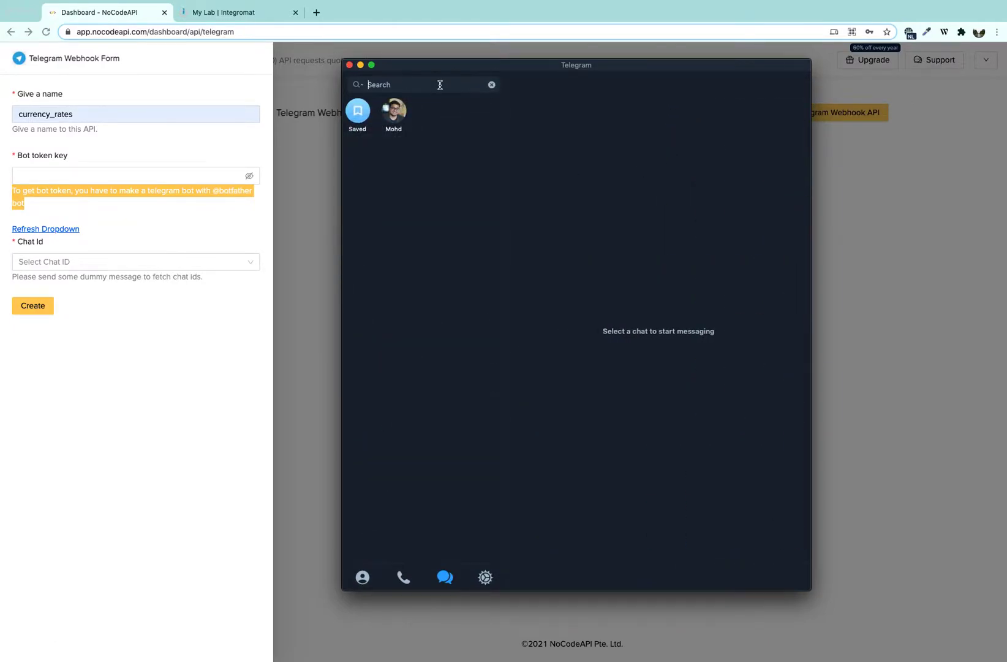
type("botfather")
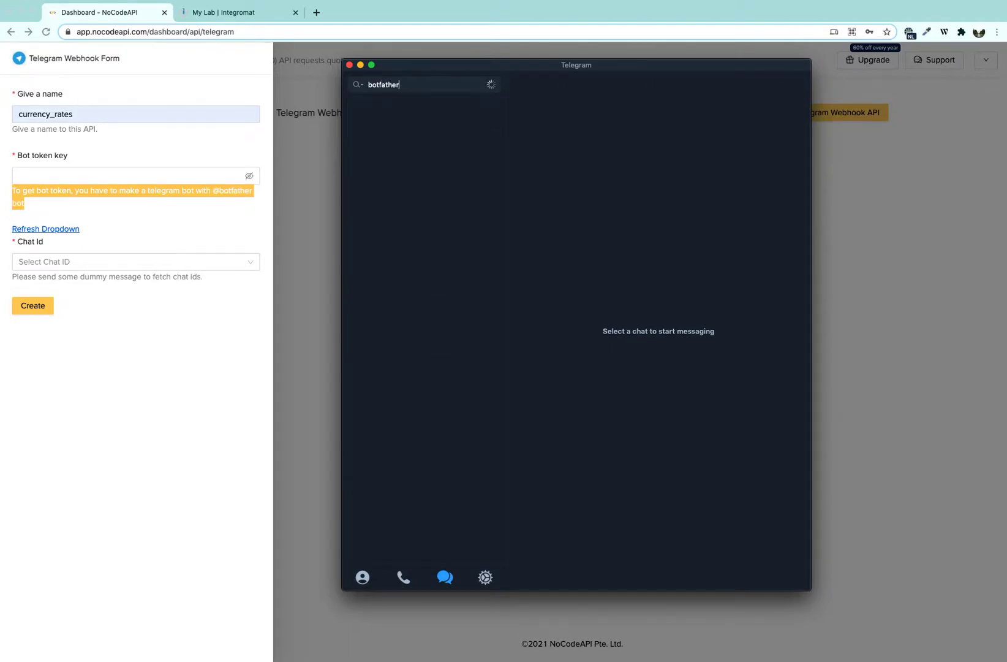
left_click(394, 124)
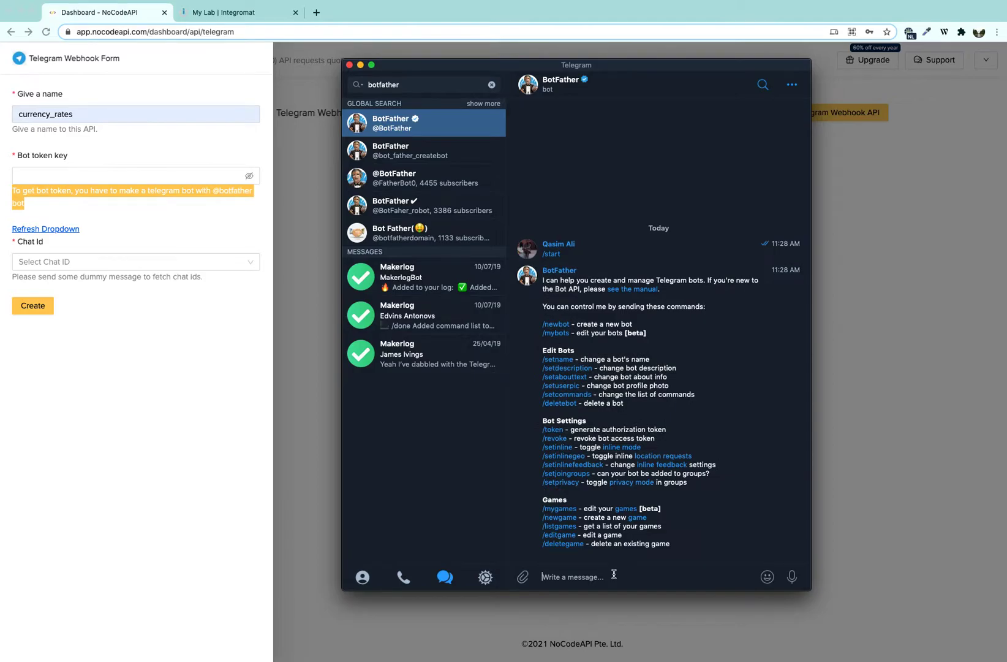
Send /newbot to BotFather and give the bot the name exchange_rates_daily
left_click(614, 575)
type("/new")
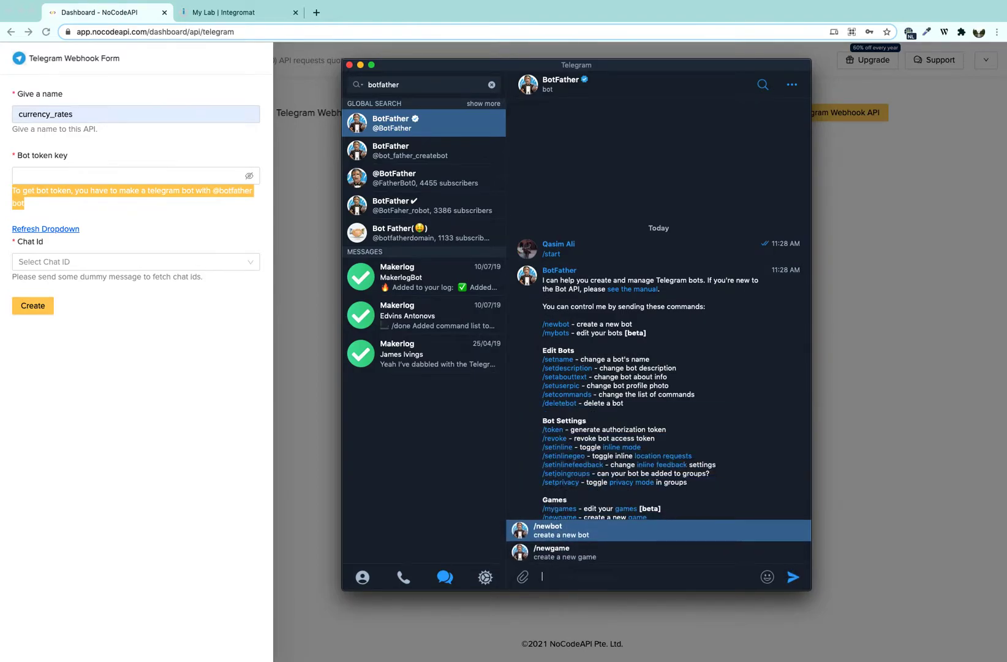
key("Return")
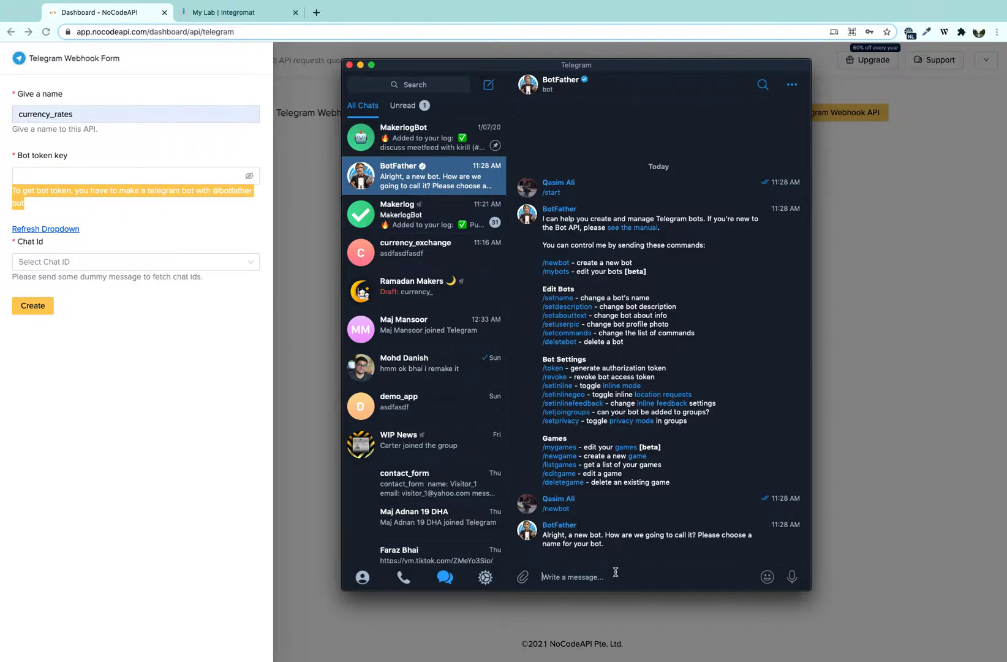
type("/")
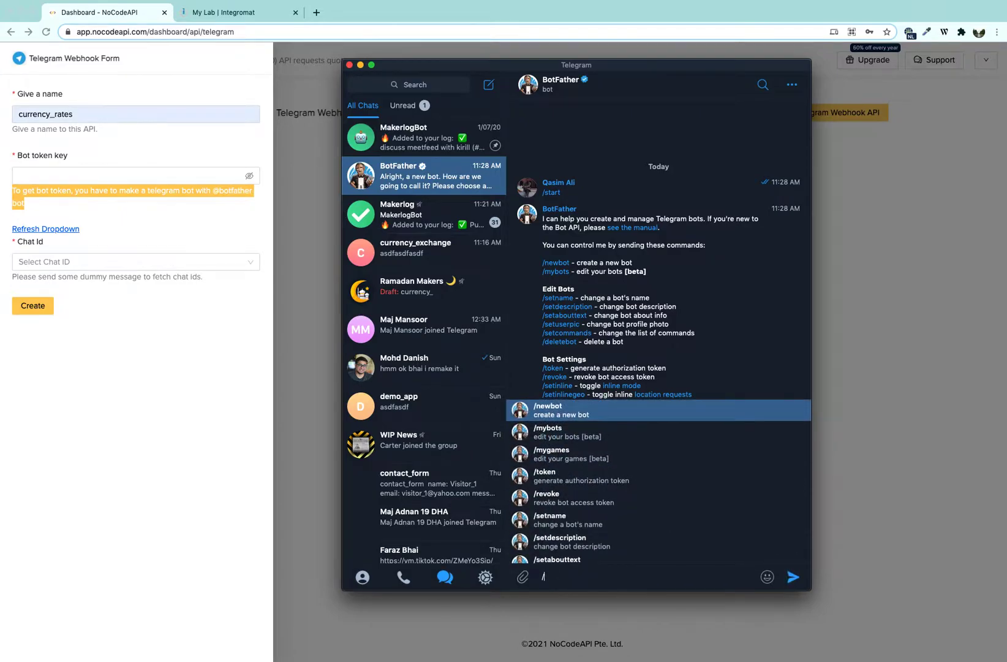
key("BackSpace")
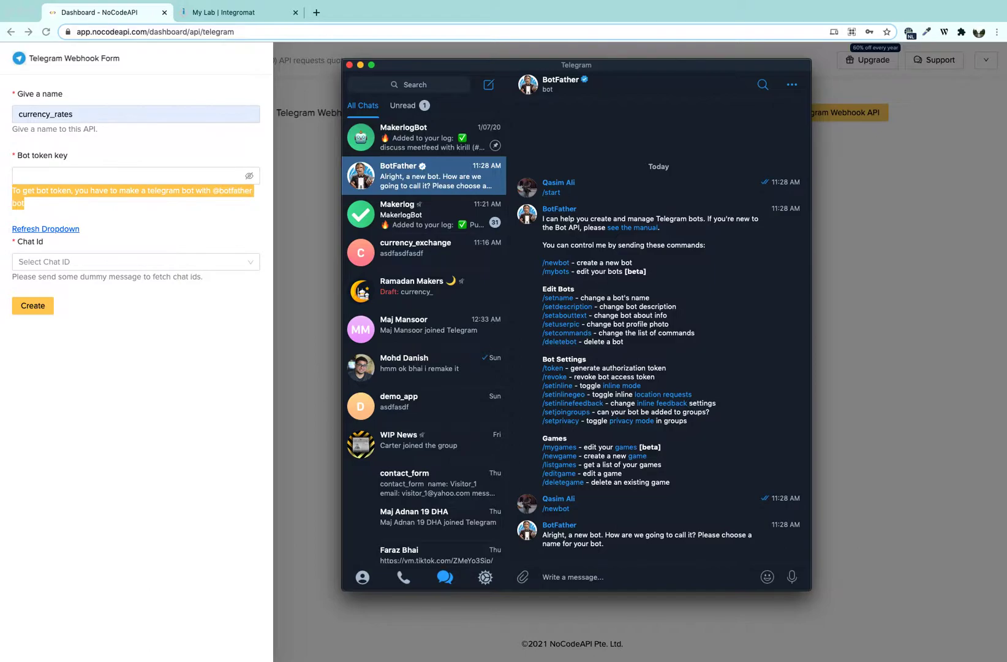
type("excahnge")
key("Return")
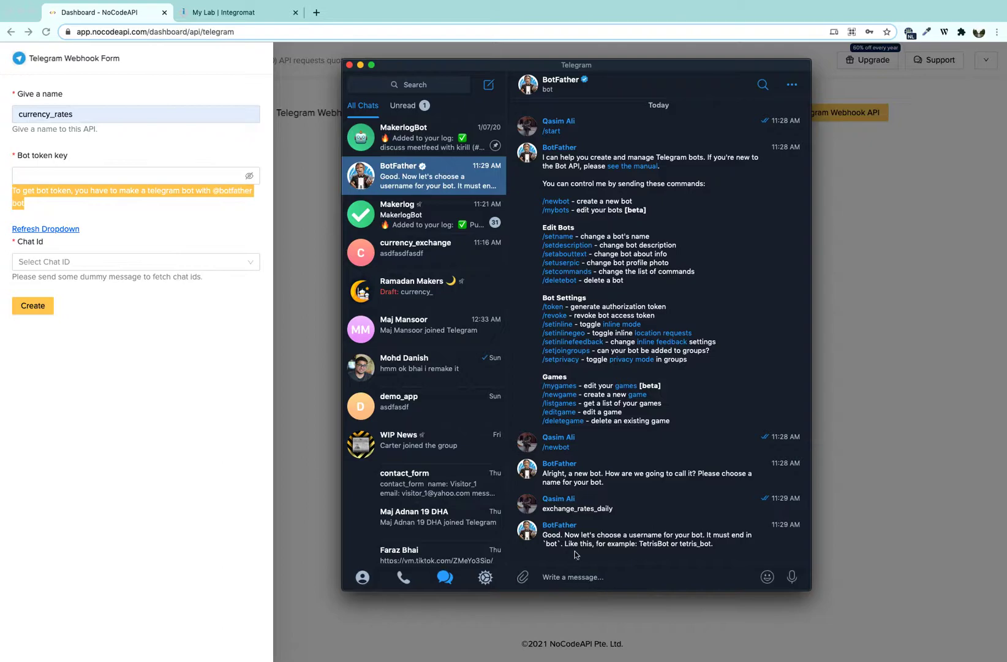
Send exchange_rates_daily_bot as the new bot's username
left_click_drag(544, 510, 612, 509)
key("ctrl+c")
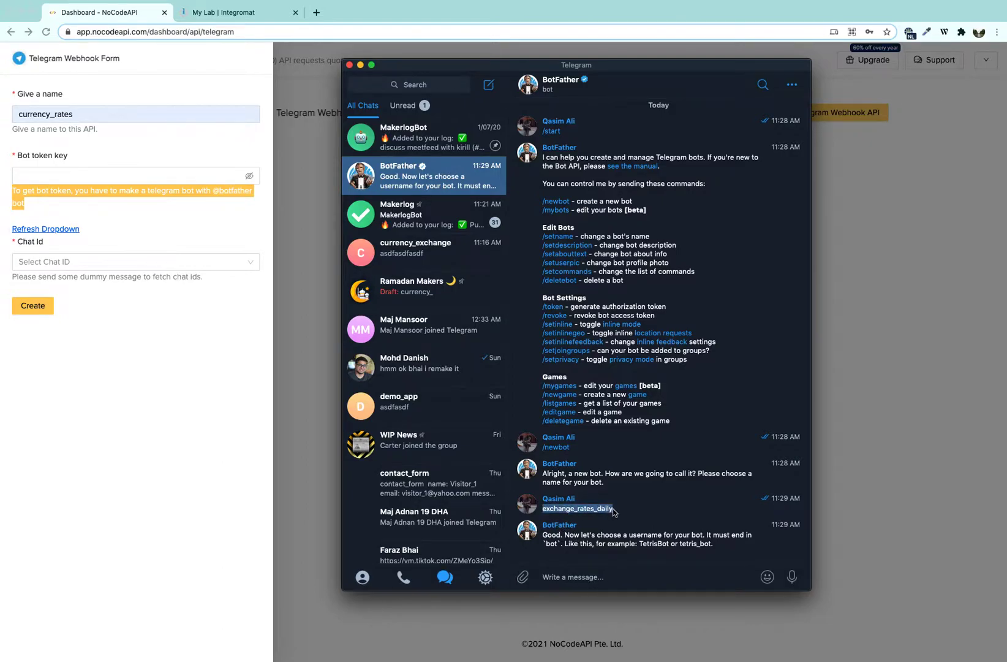
left_click(600, 579)
key("ctrl+v")
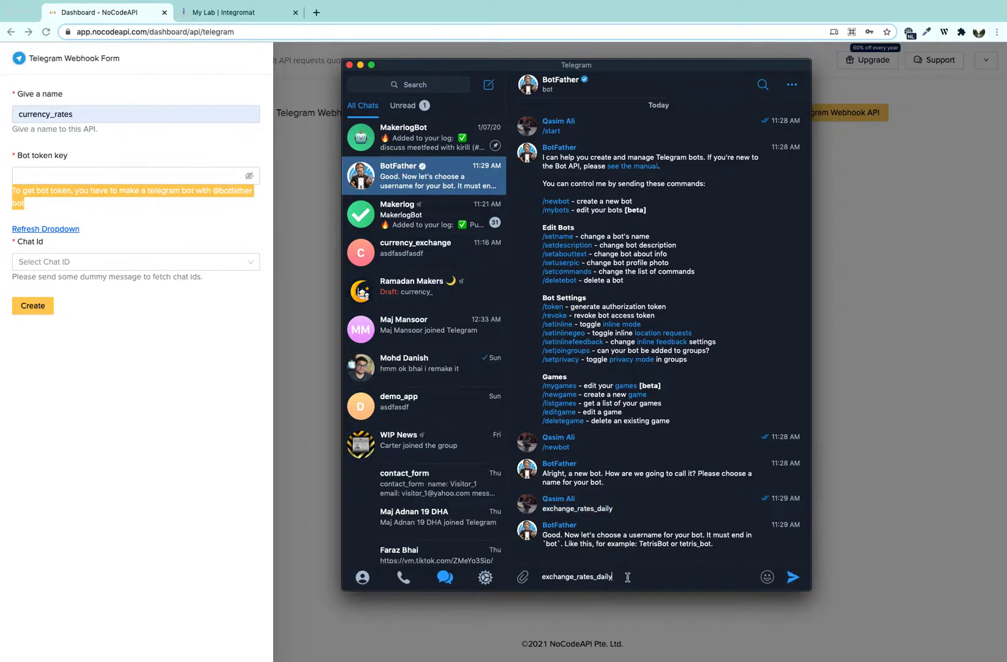
type("_bot")
key("Return")
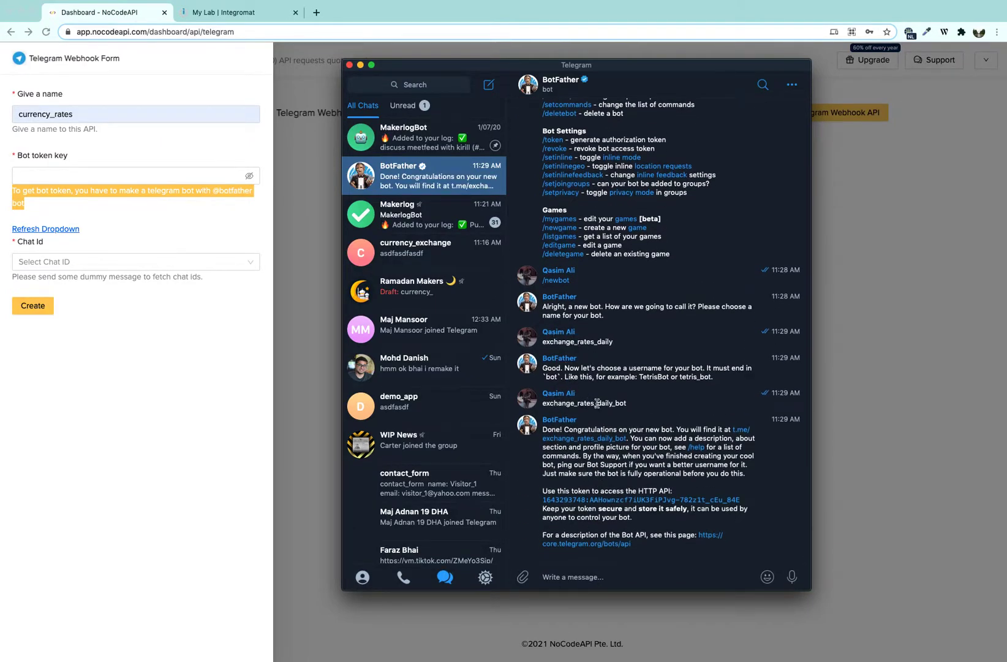
left_click_drag(628, 404, 608, 402)
Open the exchange_rates_daily_bot chat and send several 'asdf' test messages
left_click_drag(543, 341, 636, 345)
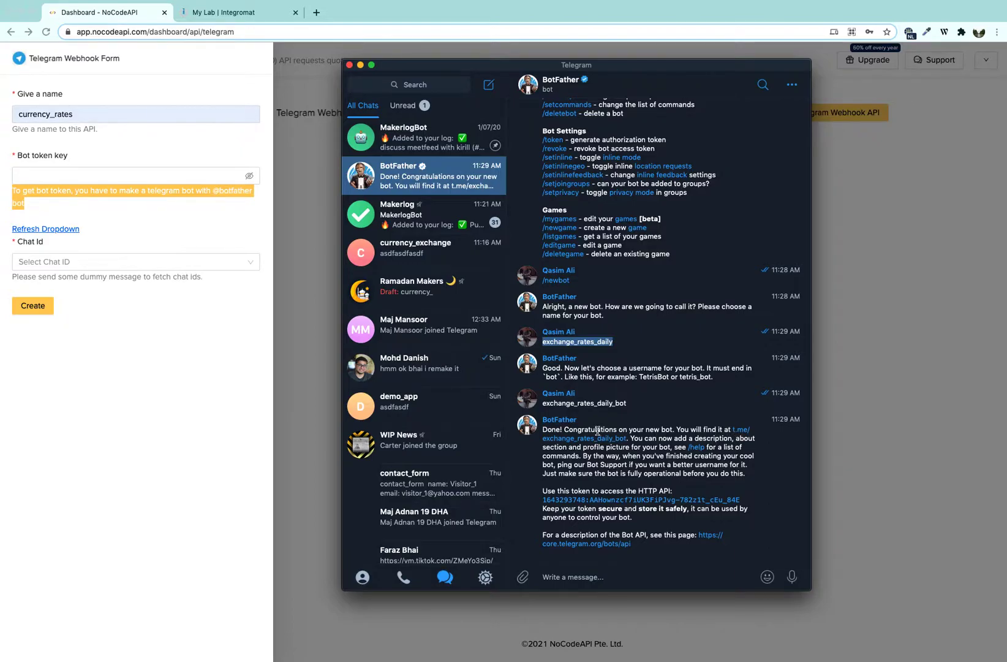
left_click(740, 432)
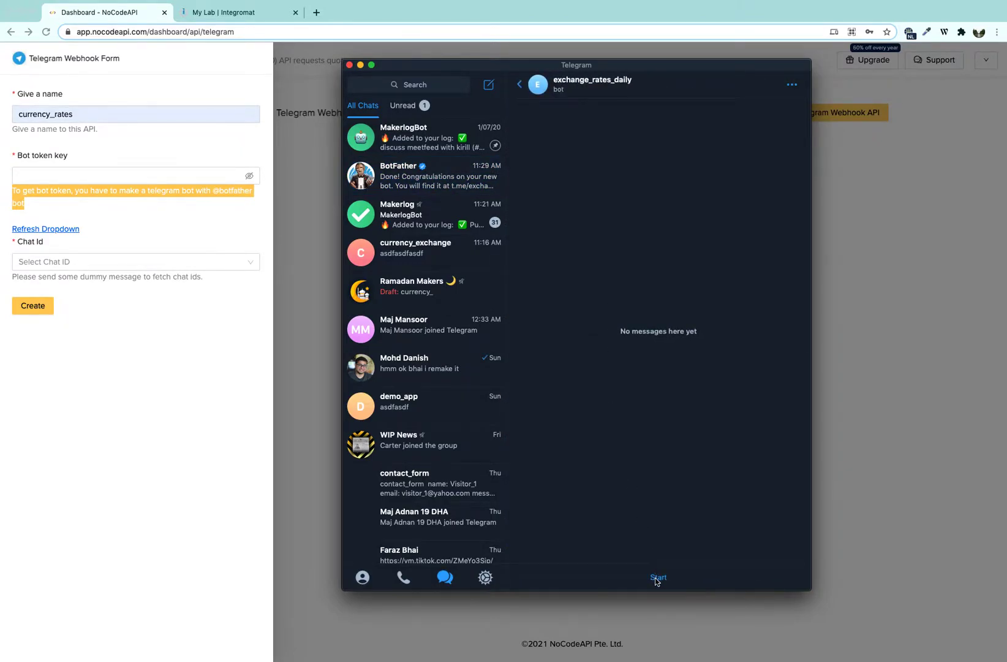
left_click(658, 577)
type("adsf")
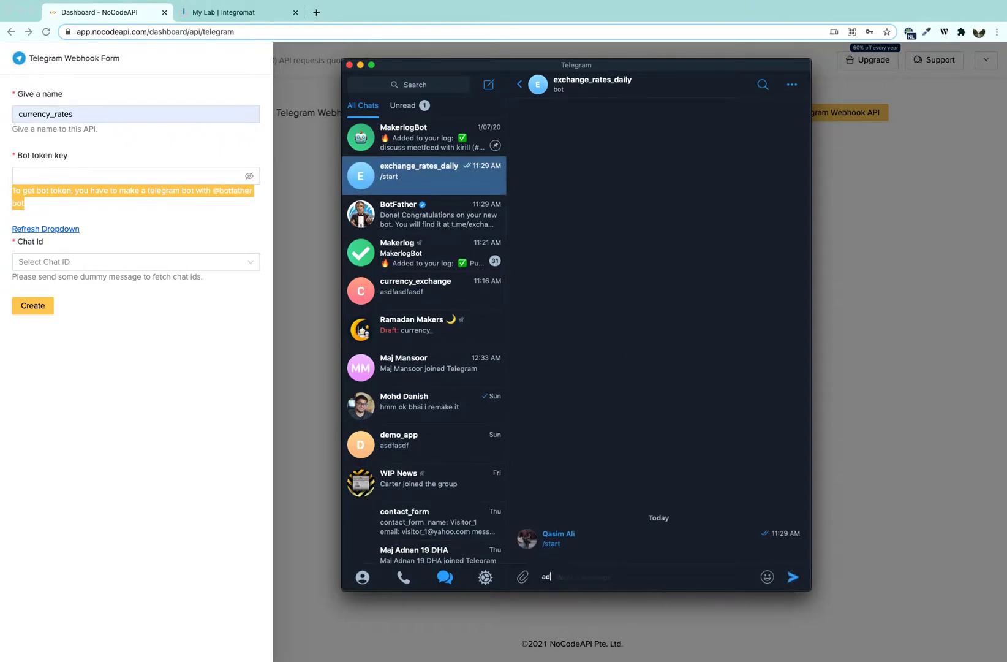
key("Return")
type("asdf")
key("Return")
type("asdf")
key("Return")
type("asdf")
key("Return")
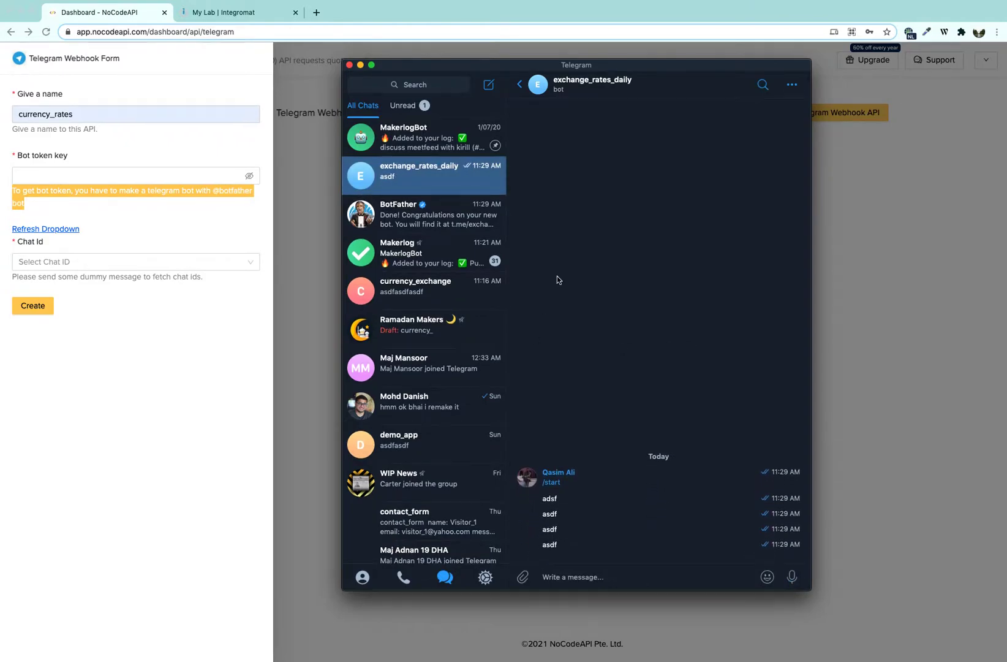
Copy the new bot's access token from BotFather and return to the browser
left_click(447, 221)
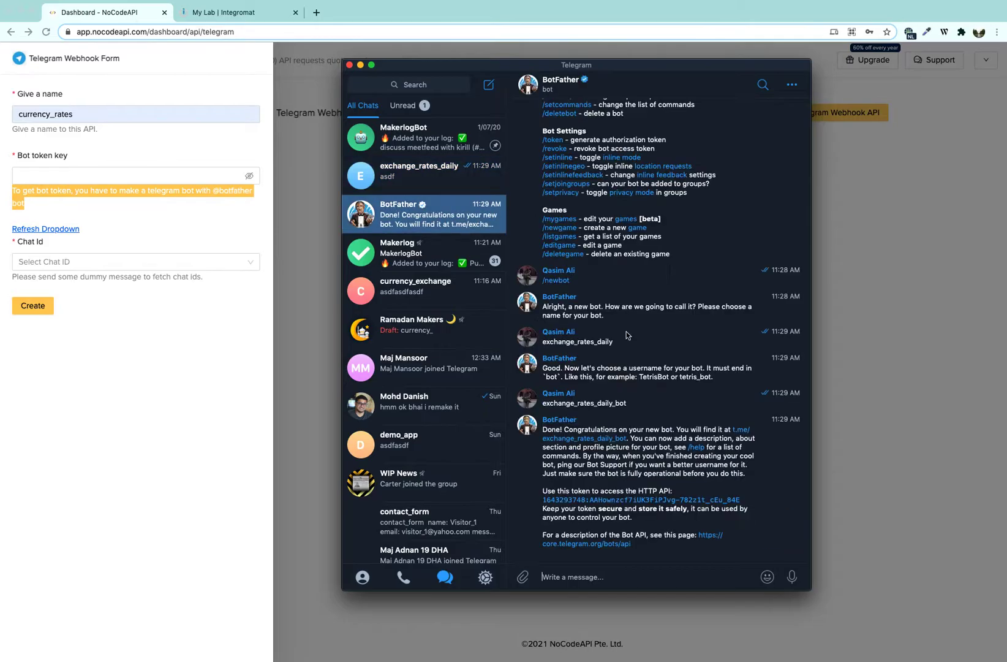
left_click(661, 500)
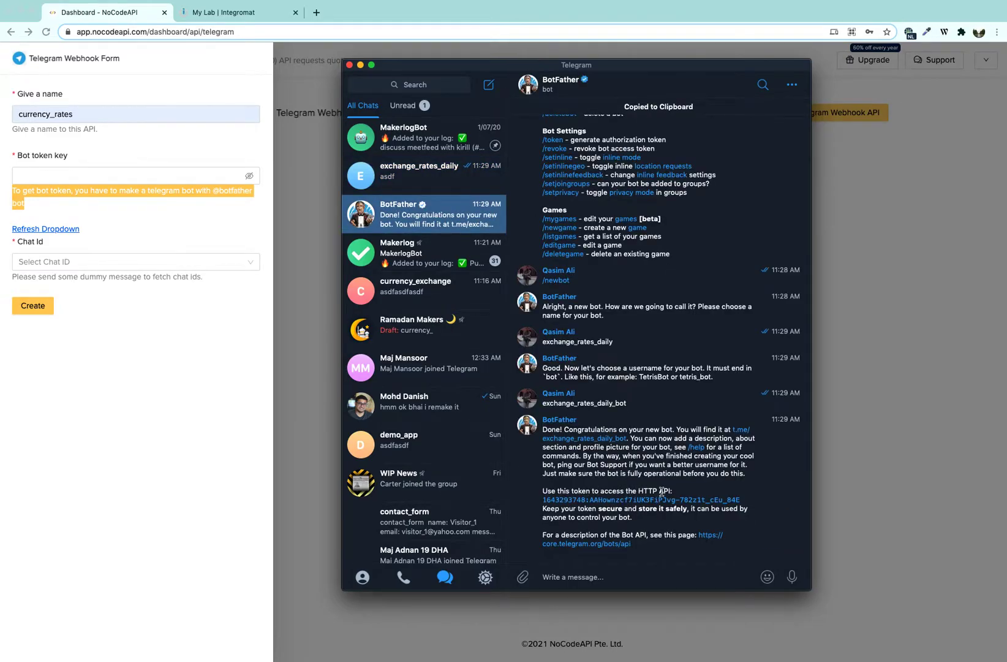
left_click(91, 176)
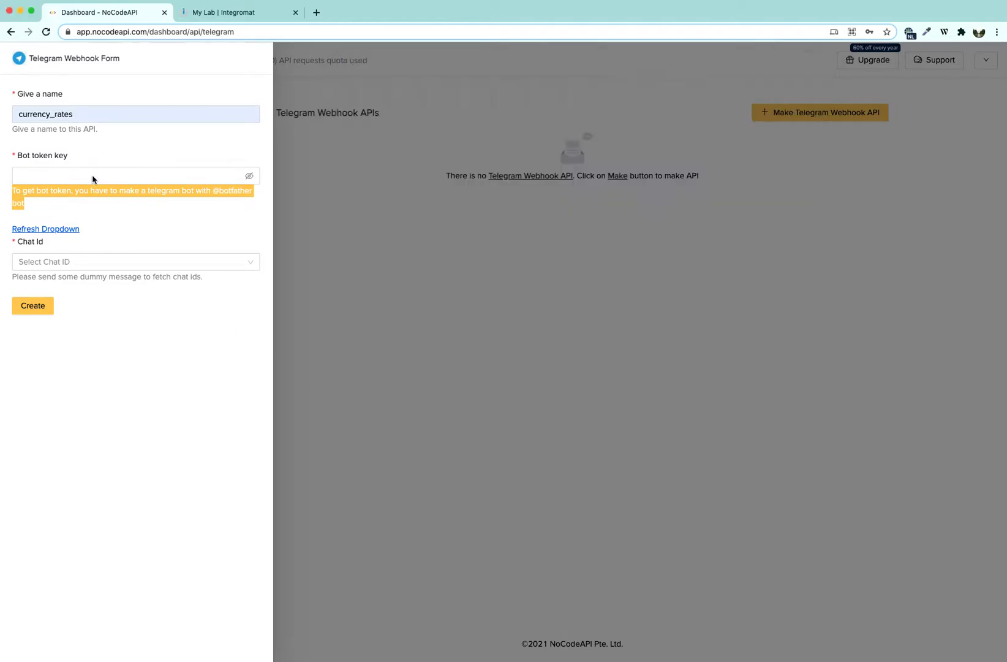
Paste the bot token into Bot token key and try refreshing the empty Chat Id list
left_click(100, 175)
key("super+v")
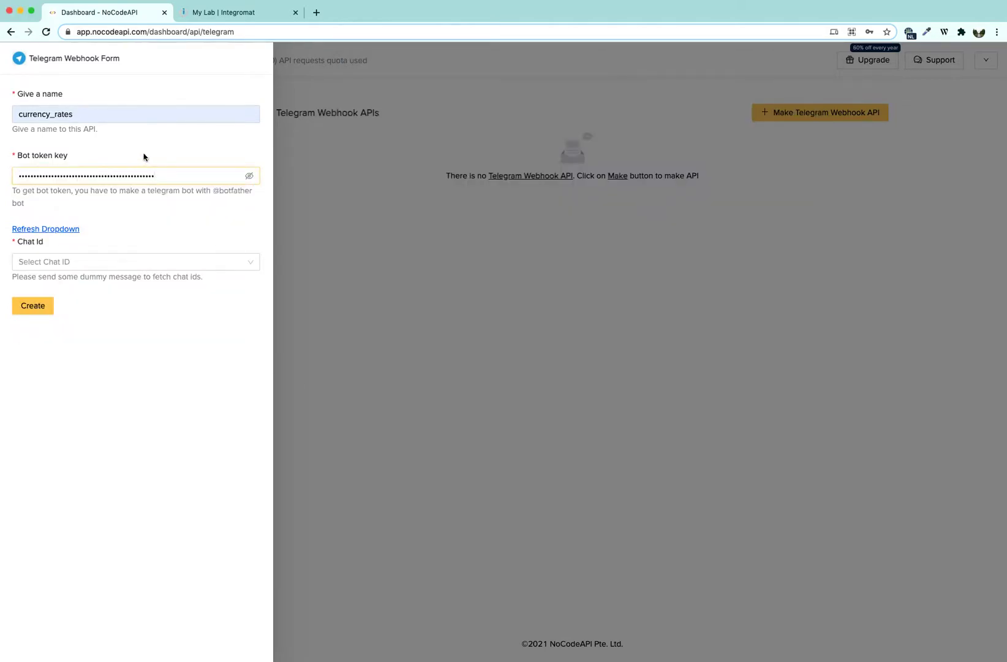
left_click(55, 231)
left_click(100, 267)
left_click(53, 233)
left_click(92, 267)
left_click(62, 229)
left_click(92, 265)
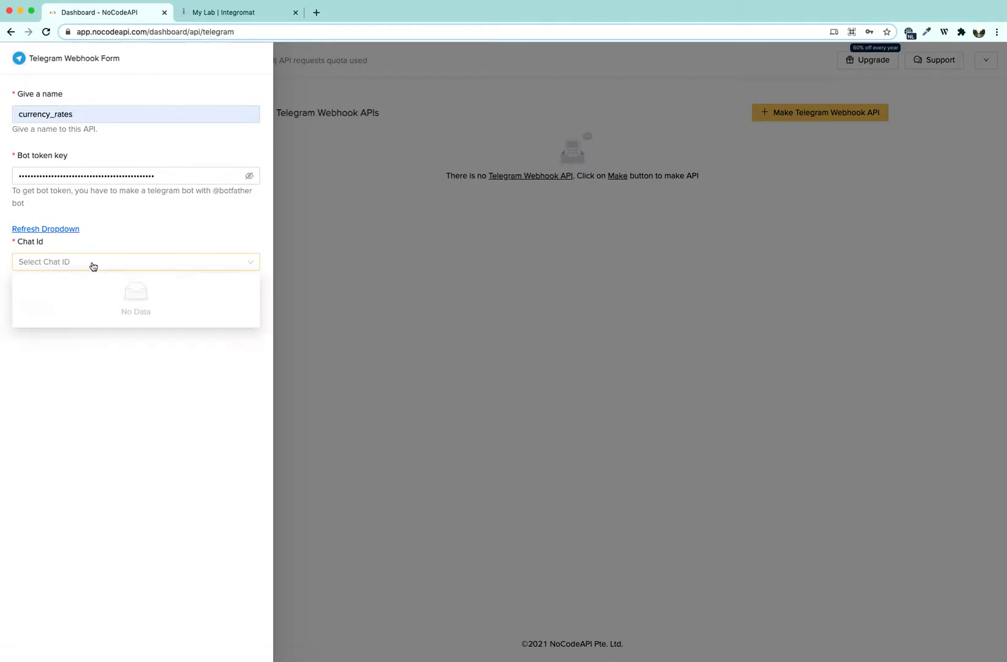
left_click(134, 226)
Send three more 'asdf' messages in the exchange_rates_daily chat
key("super+Tab")
key("super+Tab")
key("super+Tab")
key("super+shift+Tab")
key("super+shift+Tab")
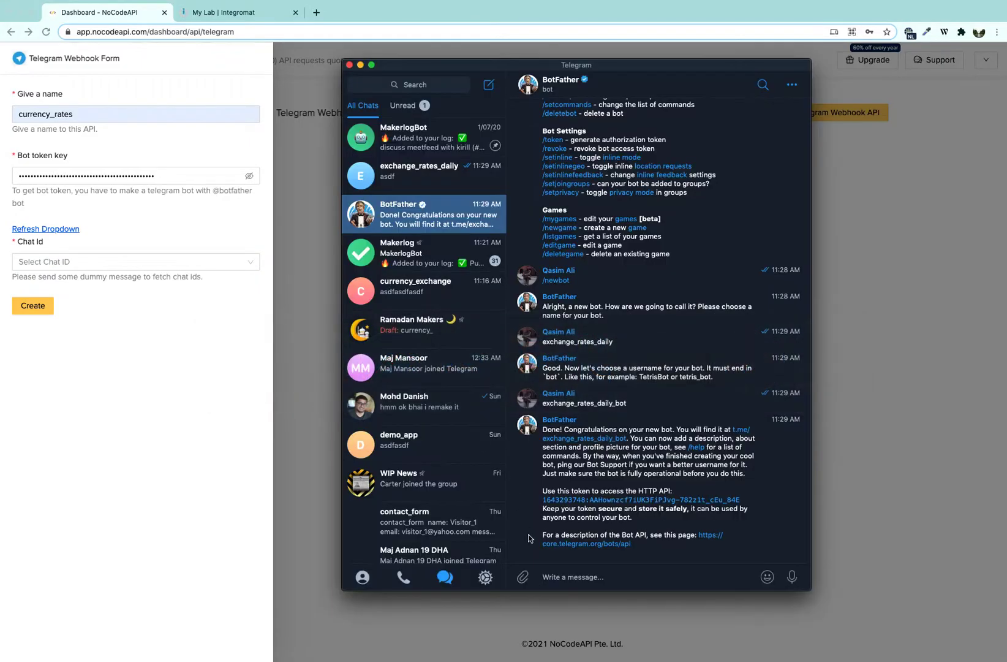
left_click(408, 178)
type("asdf")
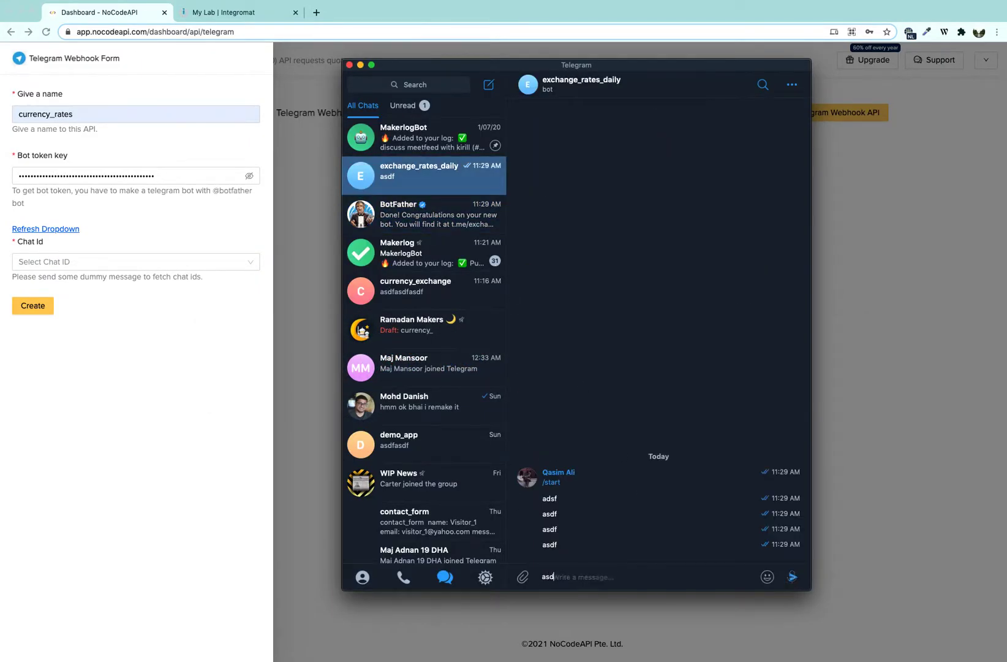
key("Return")
type("asdf")
key("Return")
type("asdf")
key("Return")
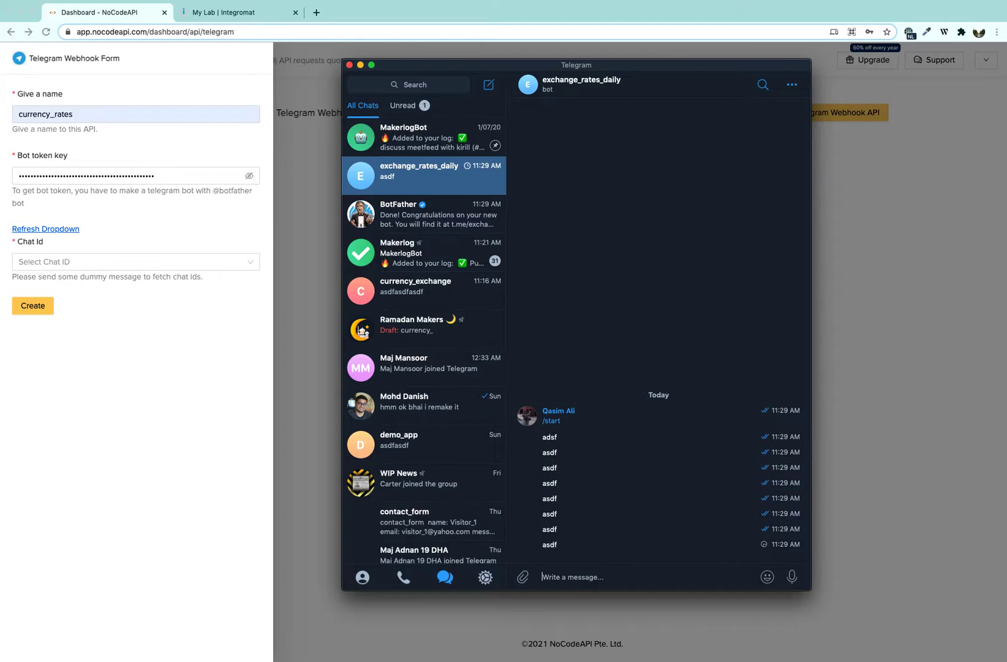
key("super+Tab")
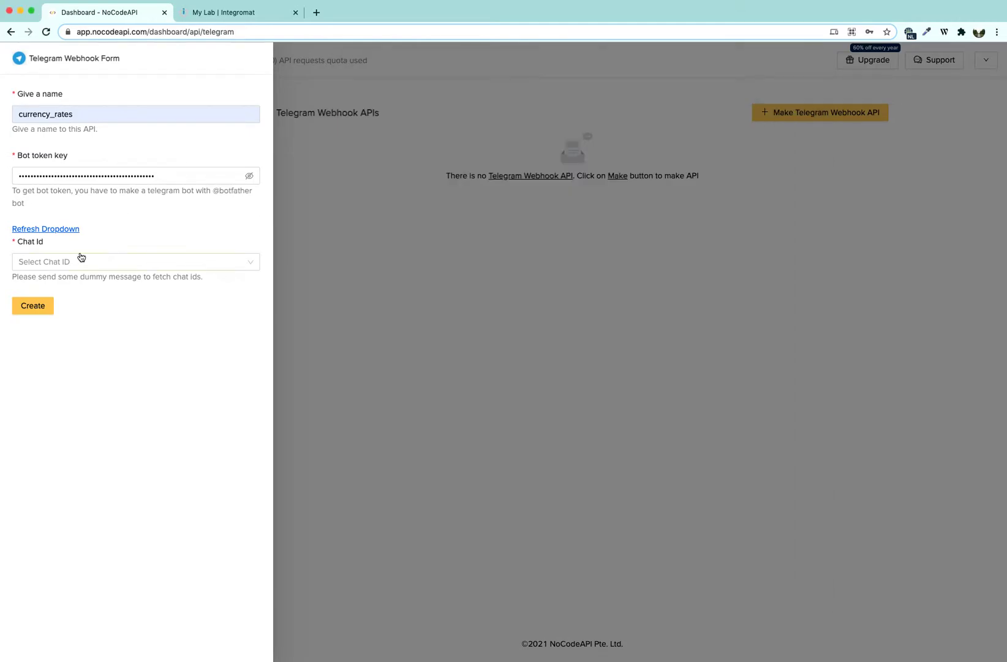
Refresh the Chat Id dropdown, pick the first chat id, and create the API
left_click(58, 228)
left_click(82, 264)
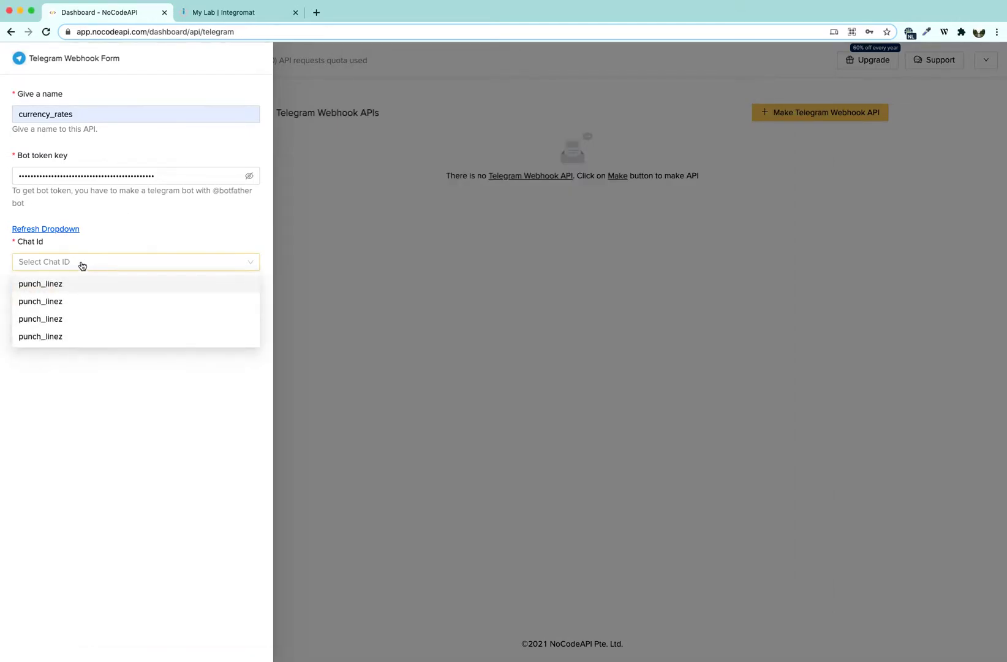
left_click(46, 285)
left_click(34, 297)
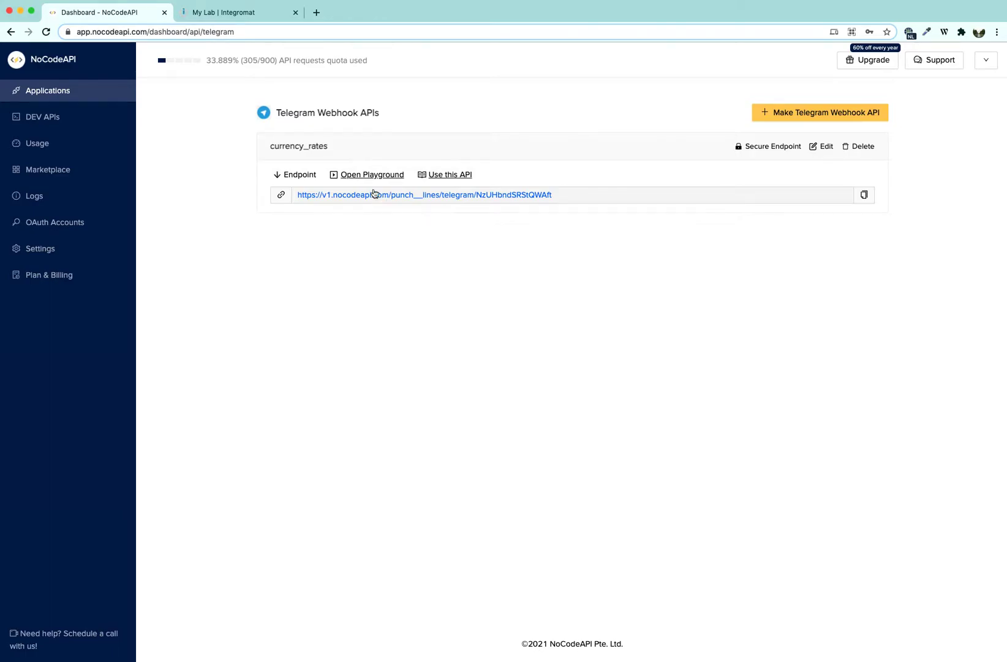
Execute the sendText endpoint in the playground with the text 'etstsetsest'
left_click(368, 176)
left_click(116, 136)
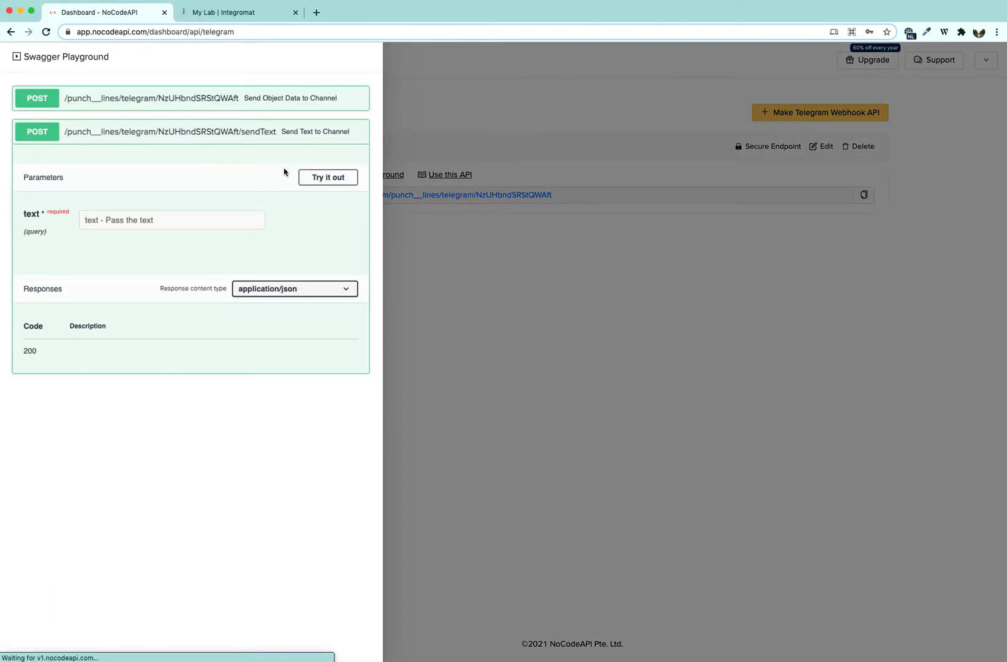
left_click(332, 177)
left_click(176, 220)
type("etstsetsest")
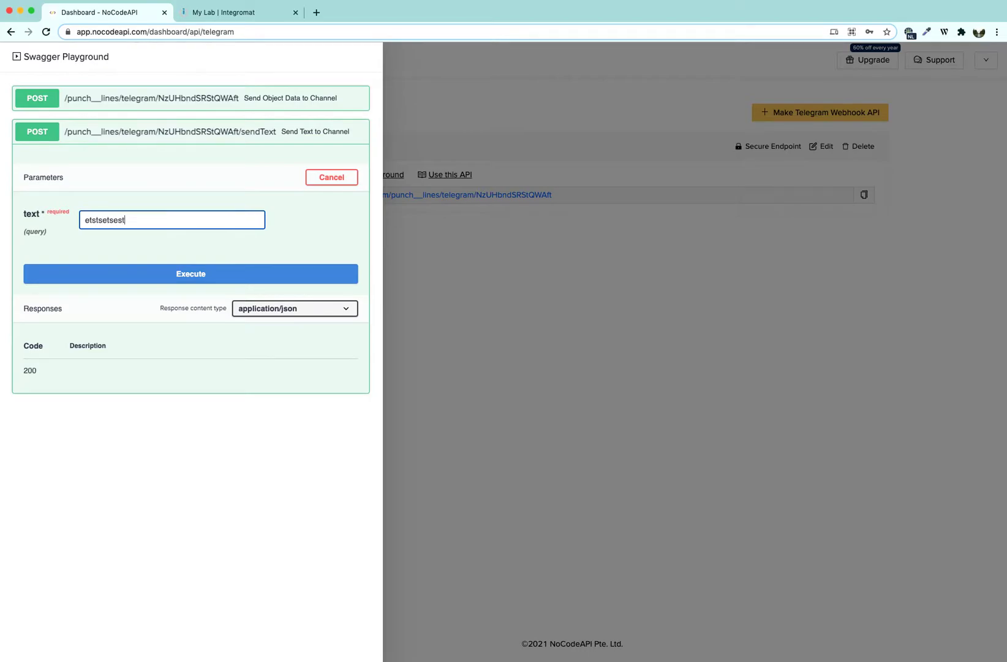
left_click(195, 273)
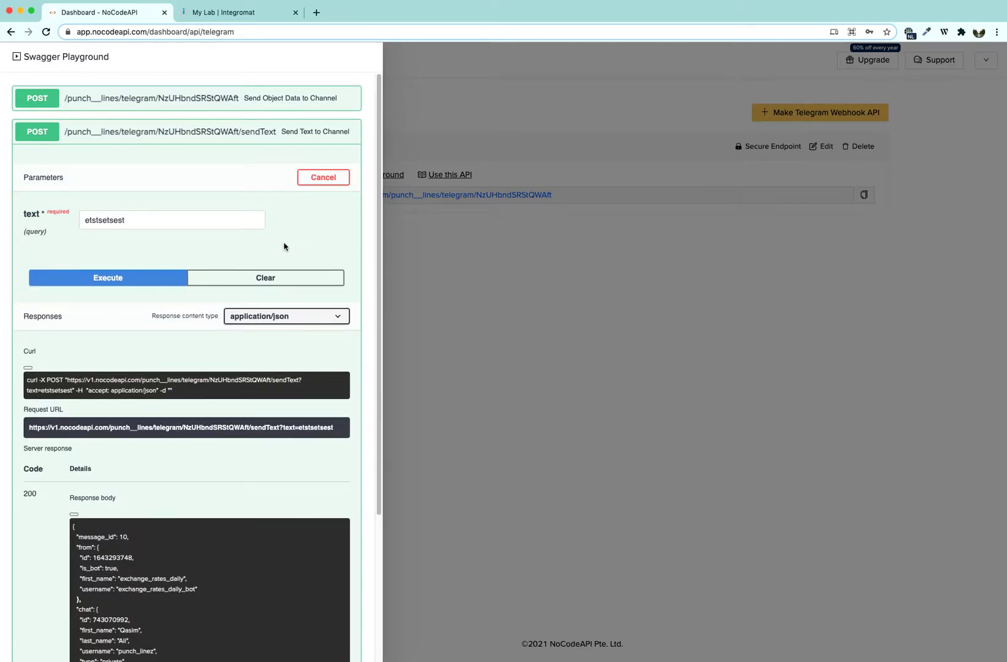
Confirm the test message arrived in Telegram, then close the playground
key("super+Tab")
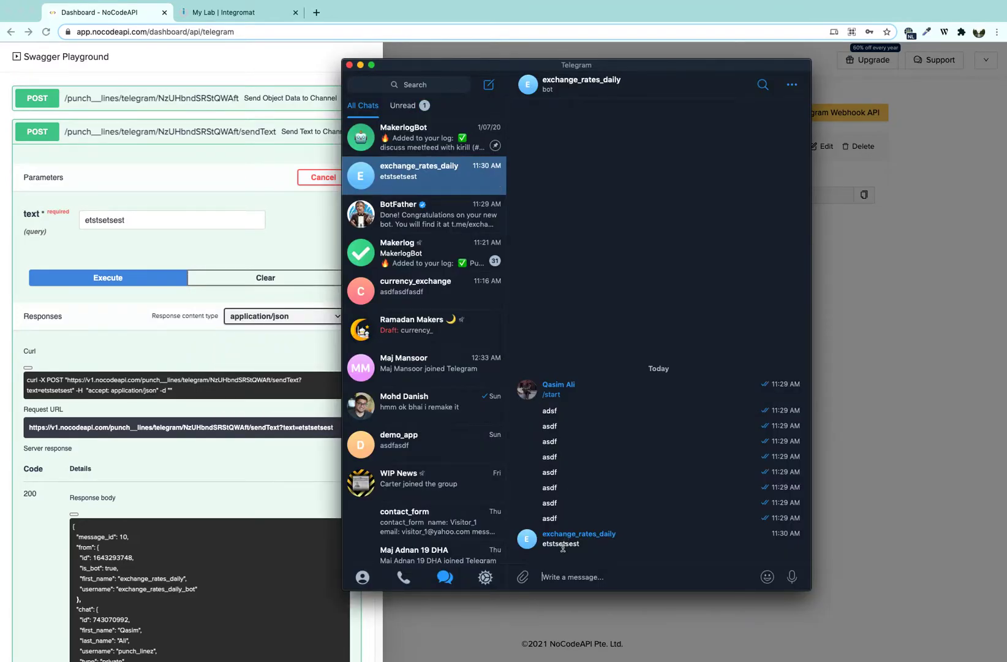
double_click(563, 544)
key("super+Tab")
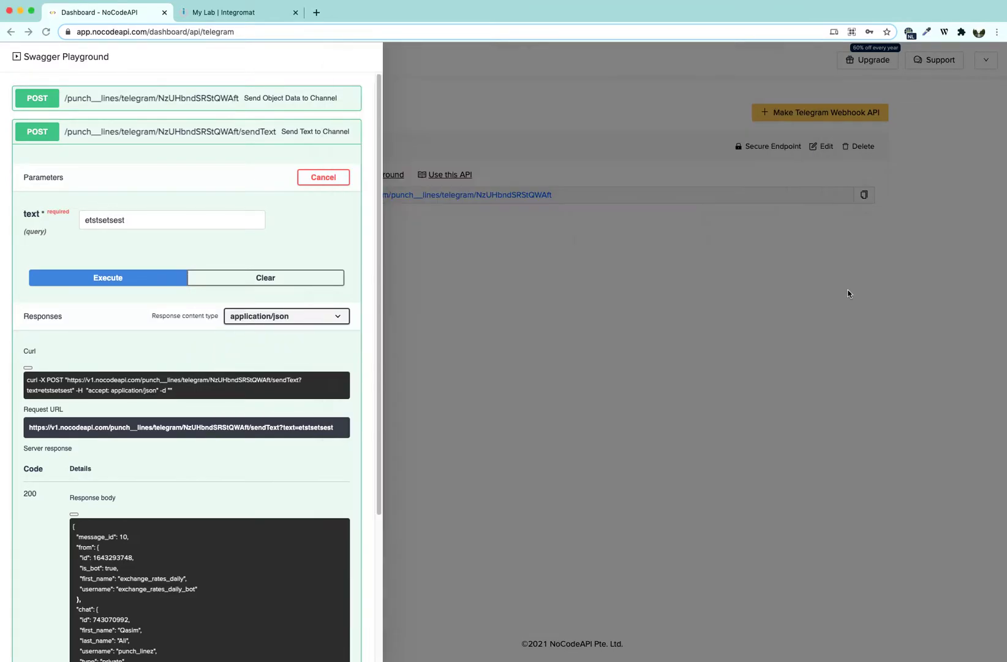
left_click(419, 280)
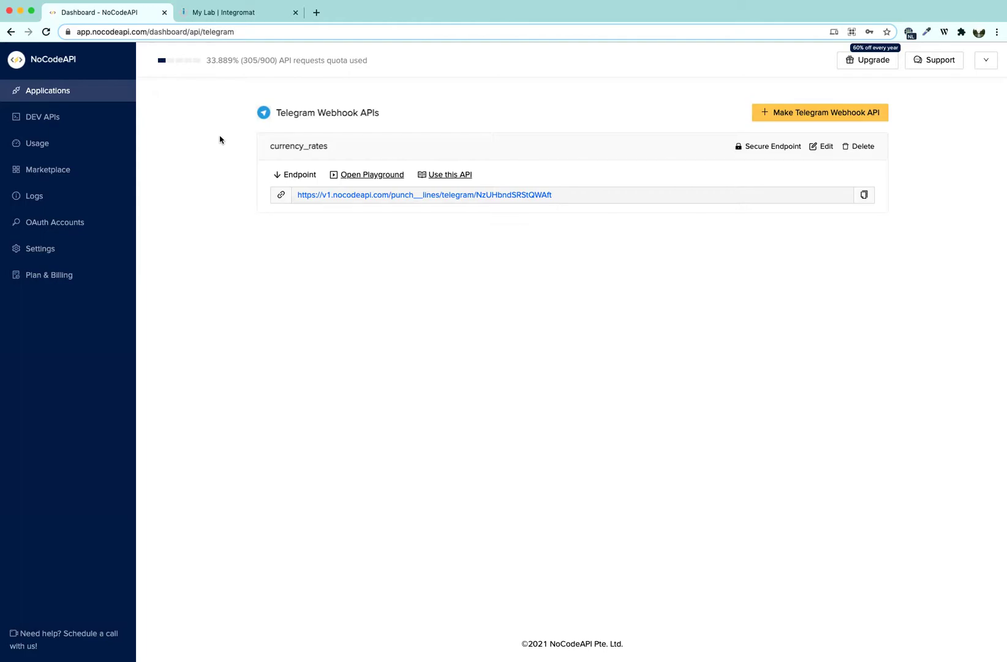
Switch to the Integromat dashboard tab
left_click(228, 15)
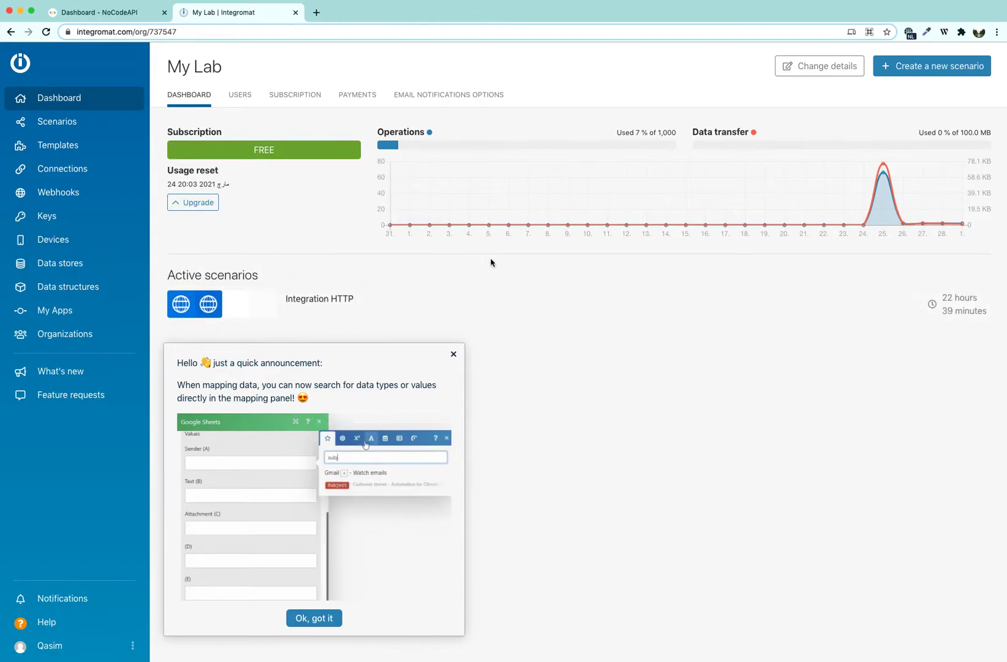
double_click(95, 31)
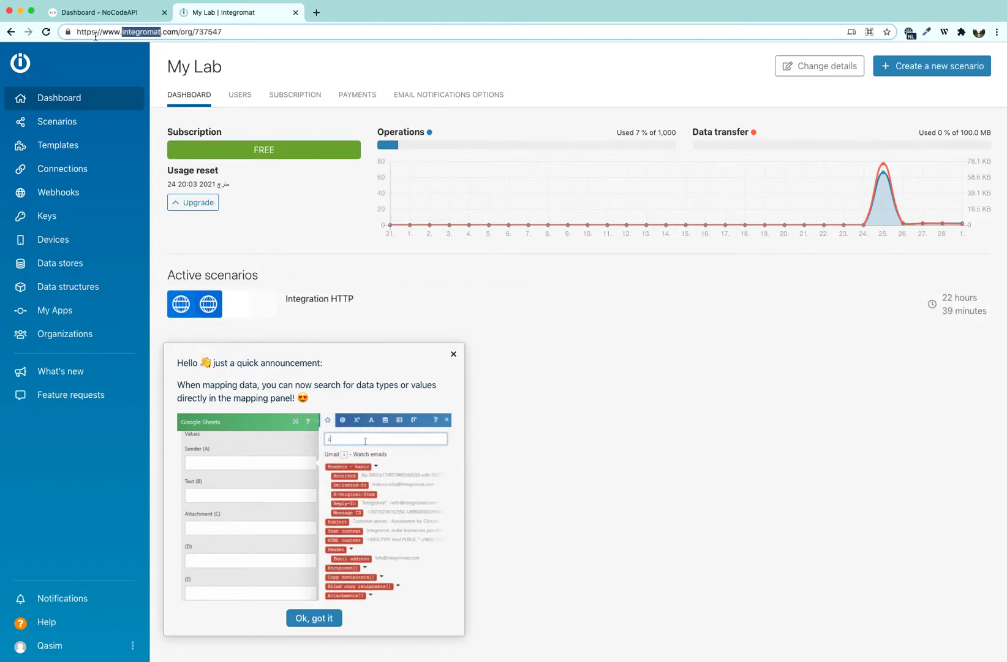
double_click(170, 32)
left_click(270, 72)
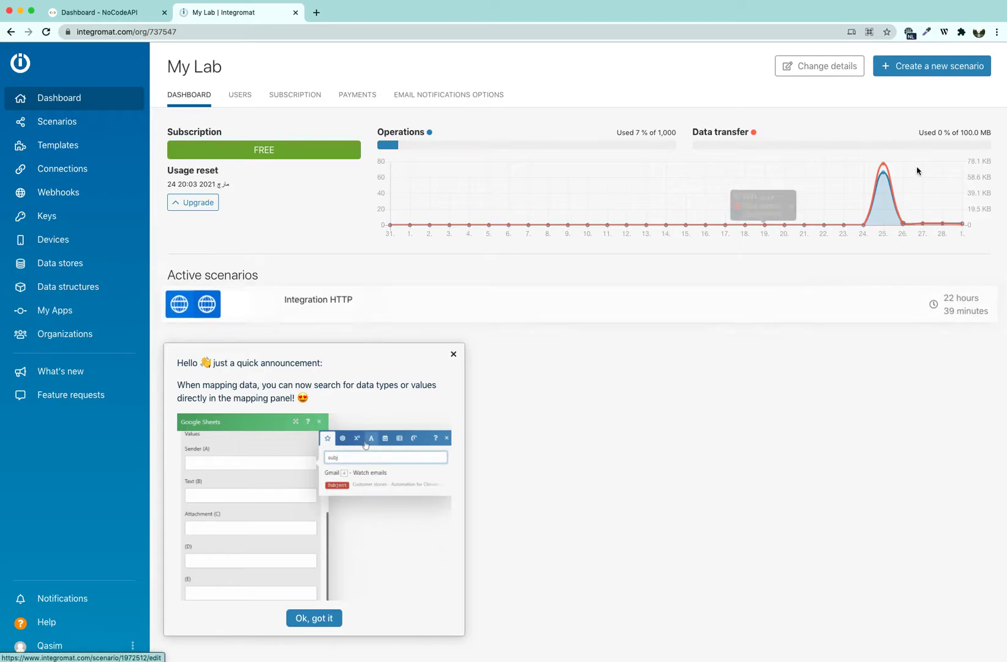
Create a new scenario with HTTP as its service and continue to the editor
left_click(916, 72)
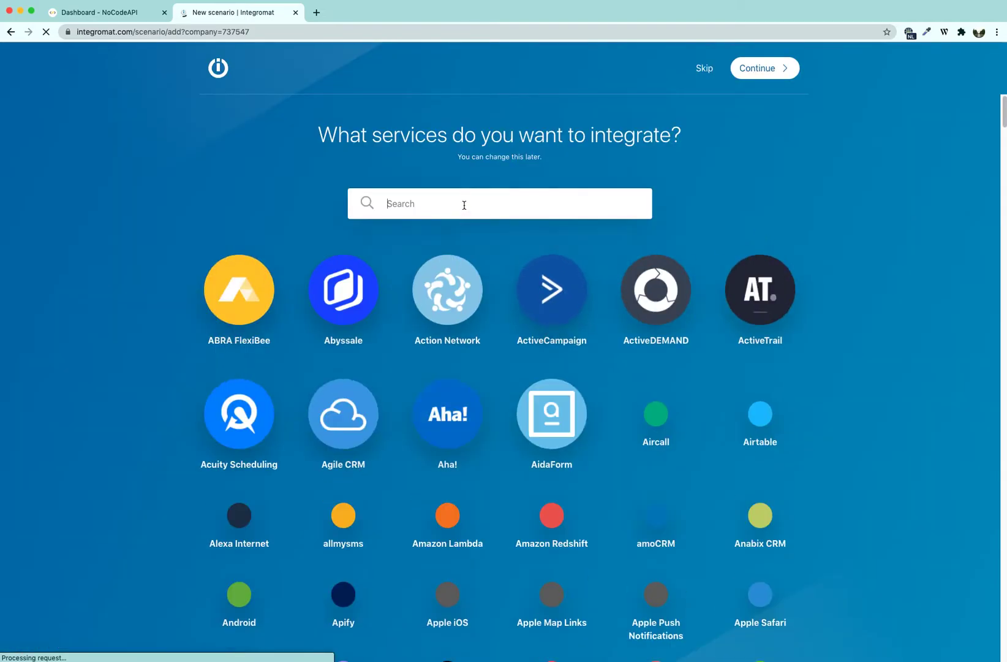
left_click(464, 205)
type("https")
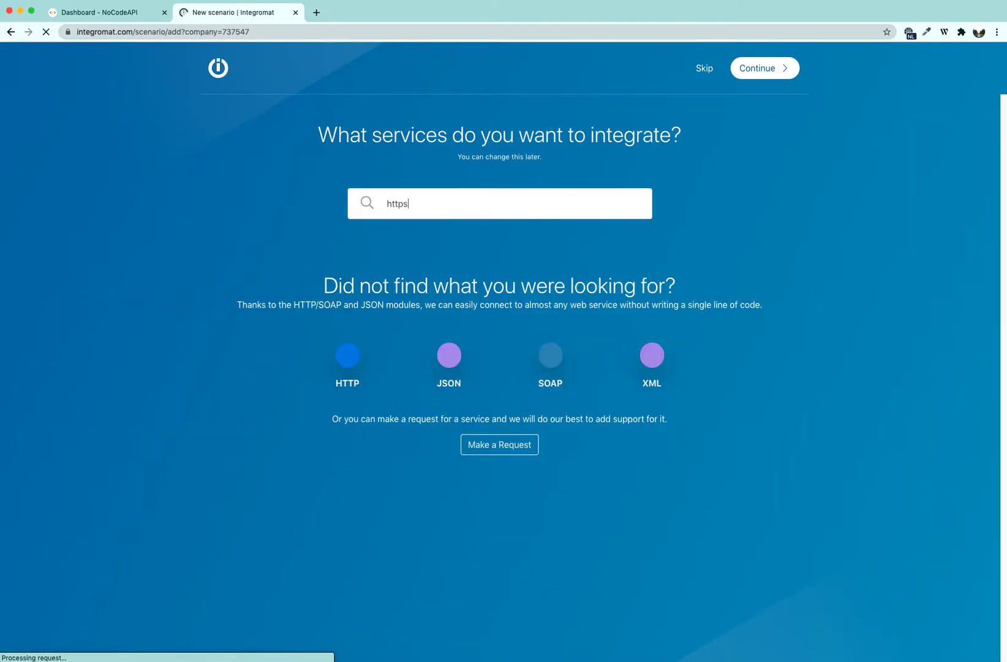
key("BackSpace")
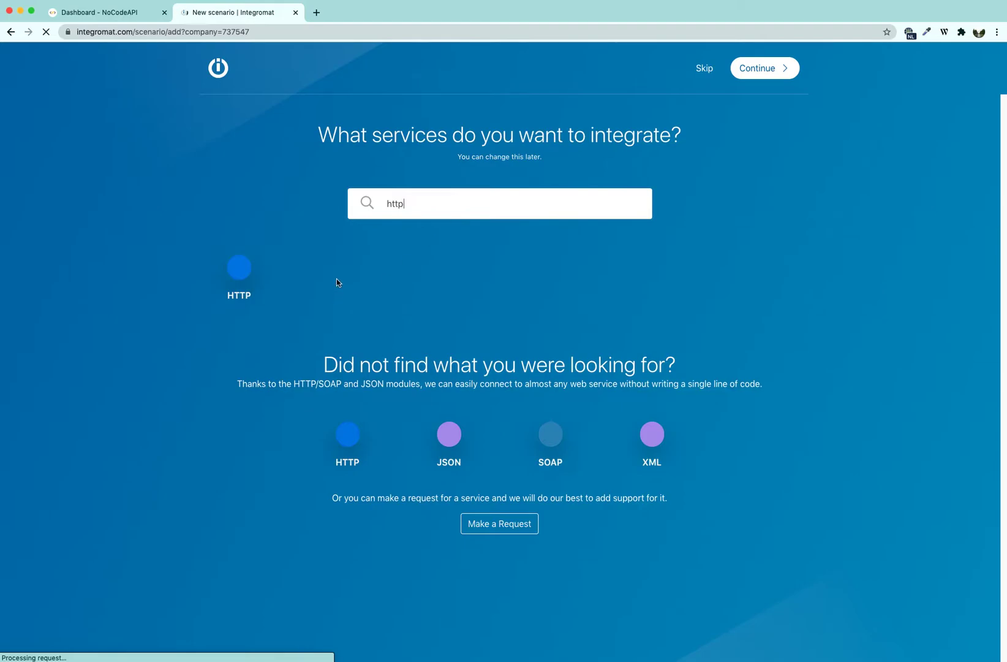
left_click(241, 270)
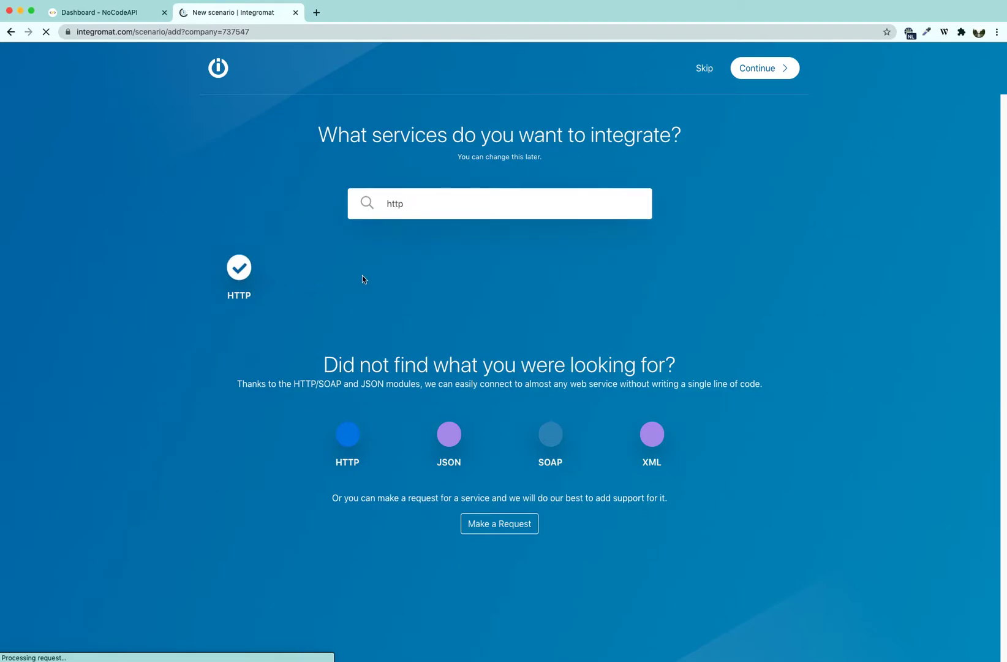
left_click(782, 68)
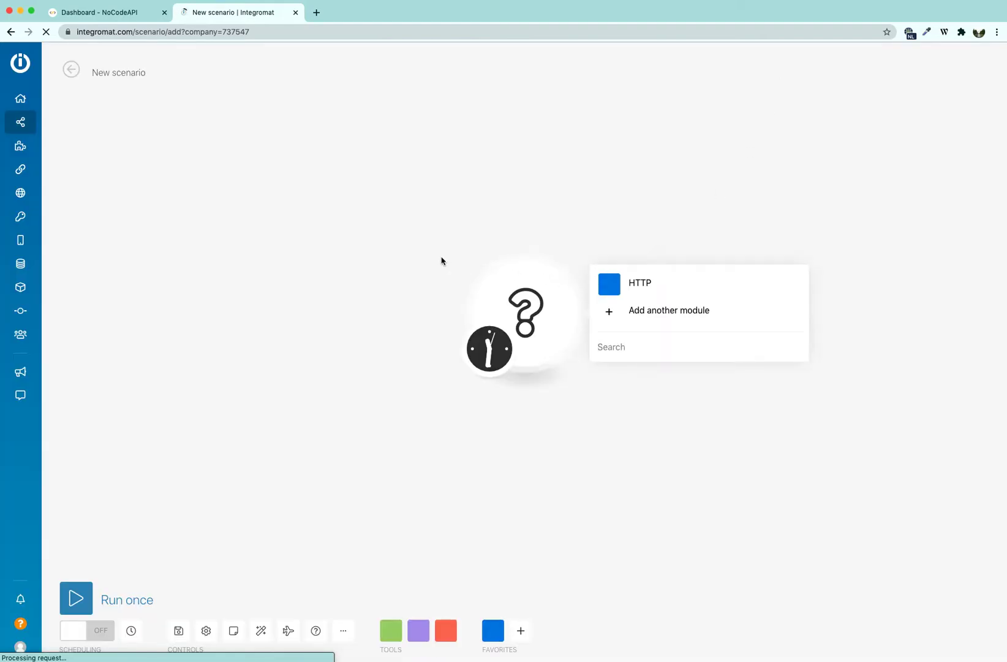